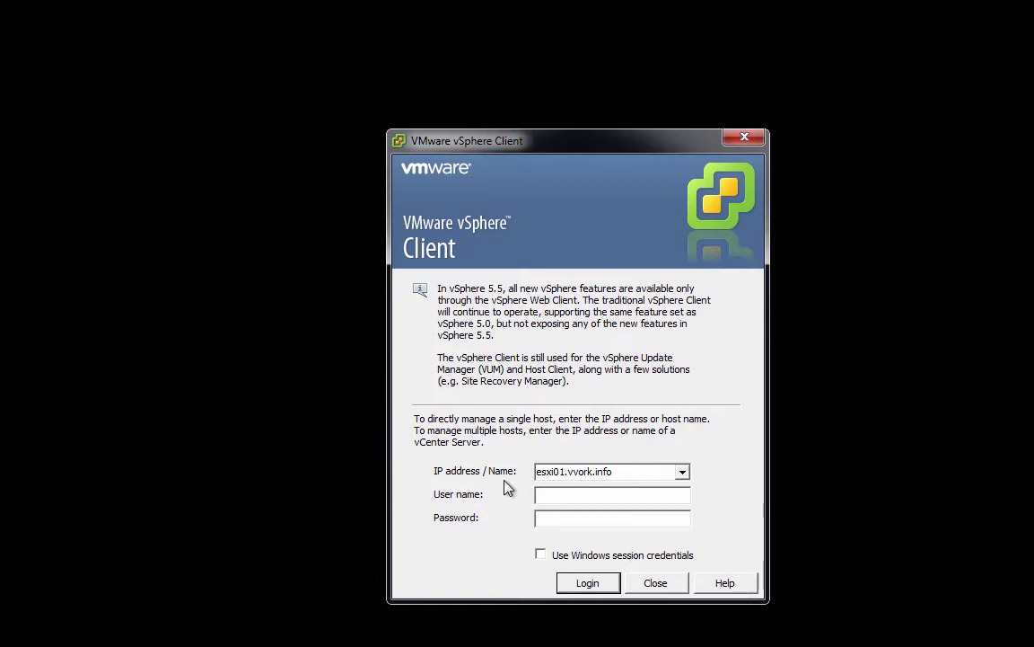
- Log in to esxi01.vvork.info as root with the account password, then dismiss the evaluation notice
{"action": "type", "text": "root"}
{"action": "key", "text": "Tab"}
{"action": "type", "text": "*********"}
{"action": "left_click", "coordinate": [577, 585]}
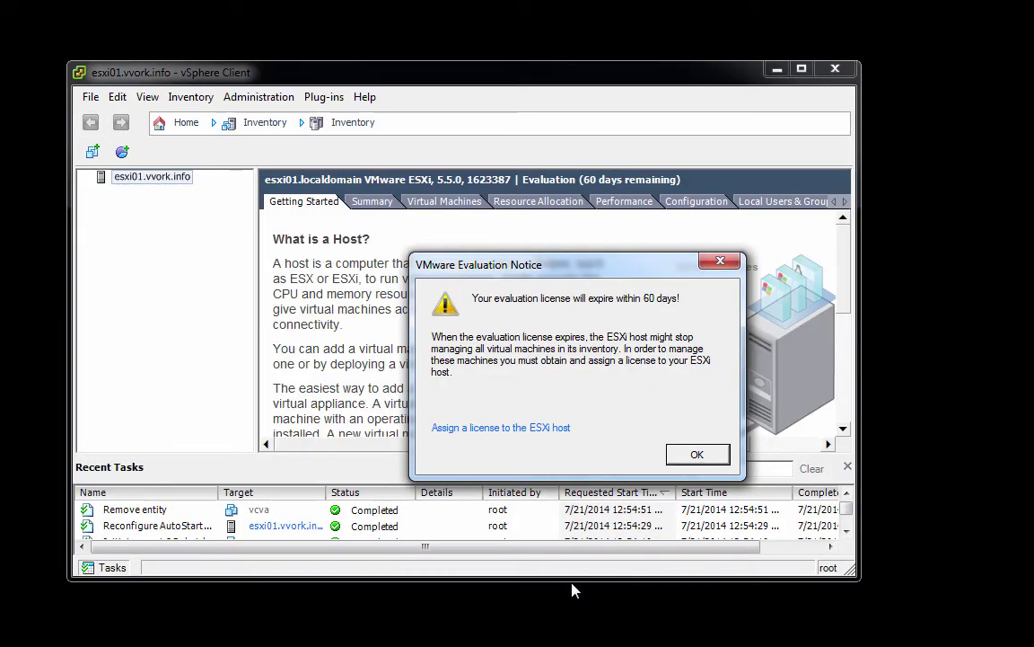
{"action": "left_click", "coordinate": [686, 458]}
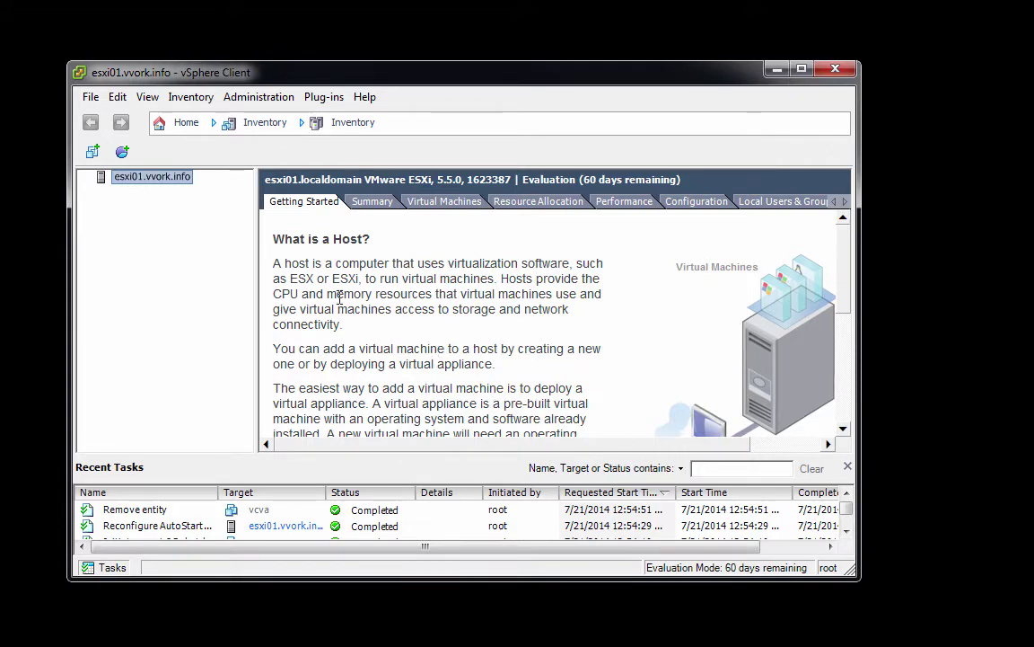
- Start Deploy OVF Template using the vCenter Server Appliance OVA from the vSphere 5.5 Update 1a vCenter folder
{"action": "left_click", "coordinate": [92, 98]}
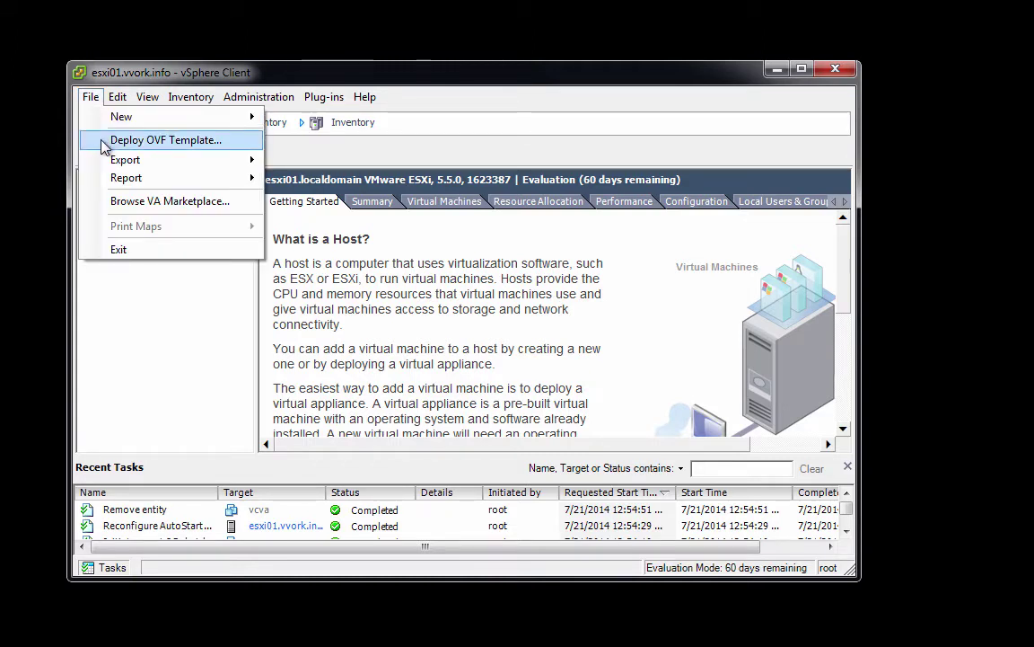
{"action": "left_click", "coordinate": [144, 140]}
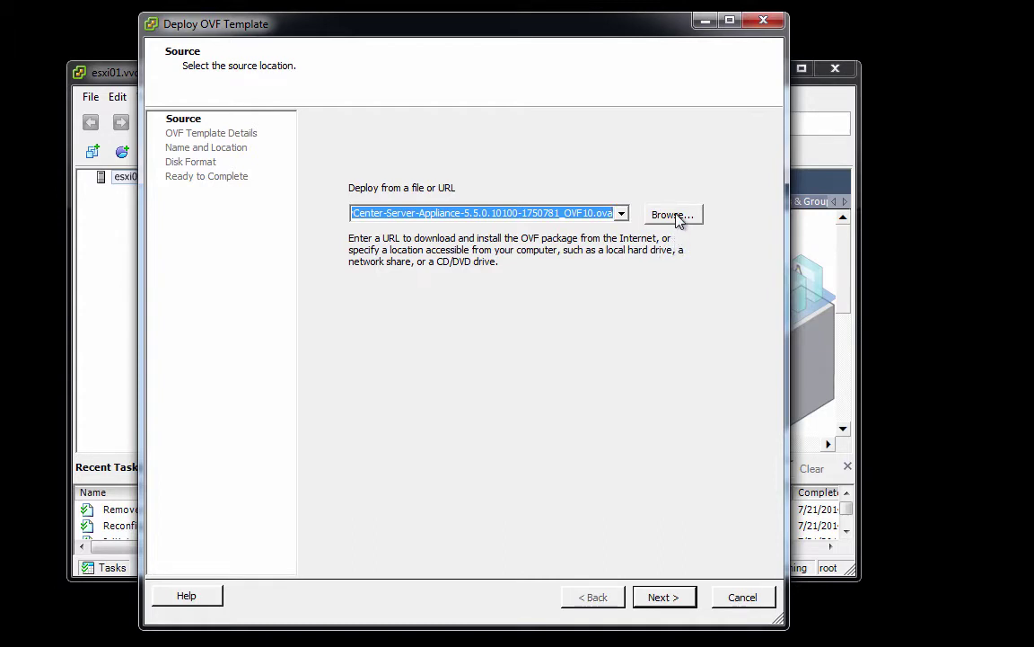
{"action": "left_click", "coordinate": [678, 218]}
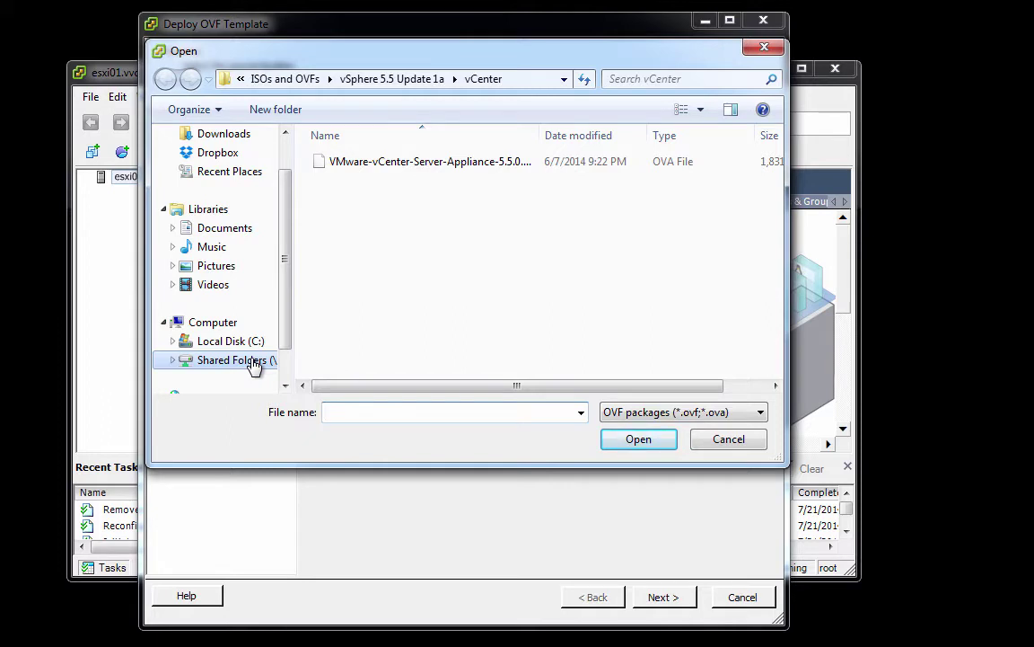
{"action": "left_click", "coordinate": [253, 360]}
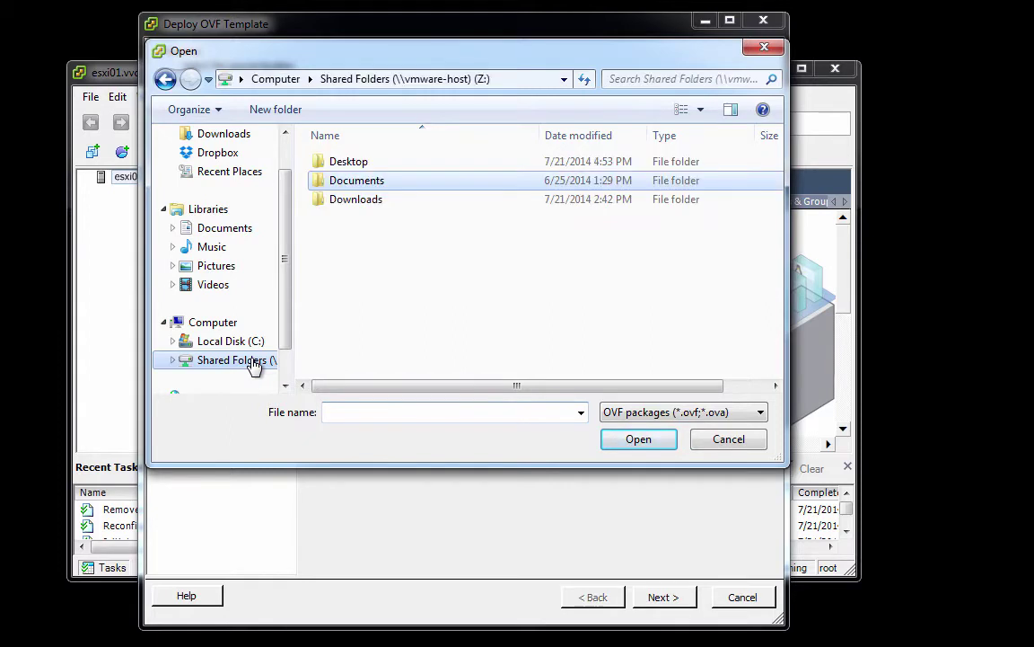
{"action": "double_click", "coordinate": [359, 186]}
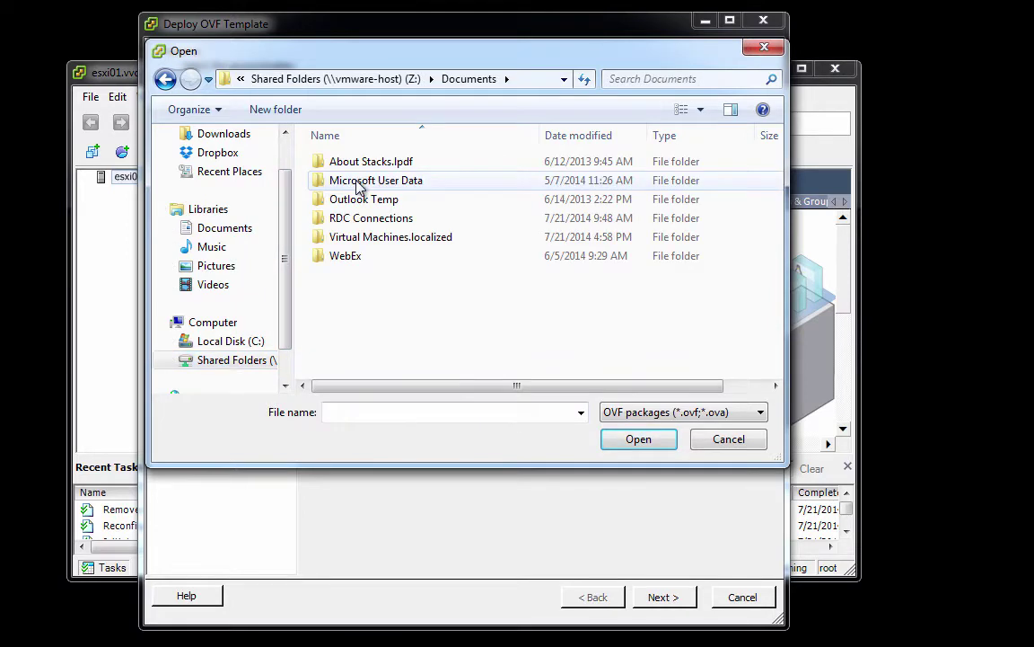
{"action": "double_click", "coordinate": [362, 238]}
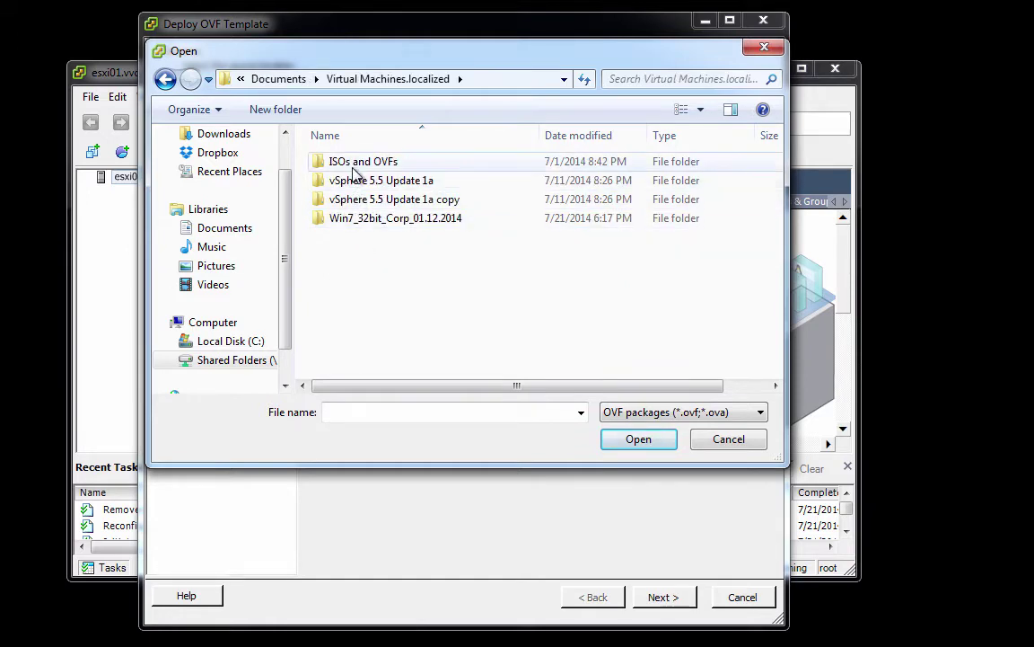
{"action": "double_click", "coordinate": [354, 165]}
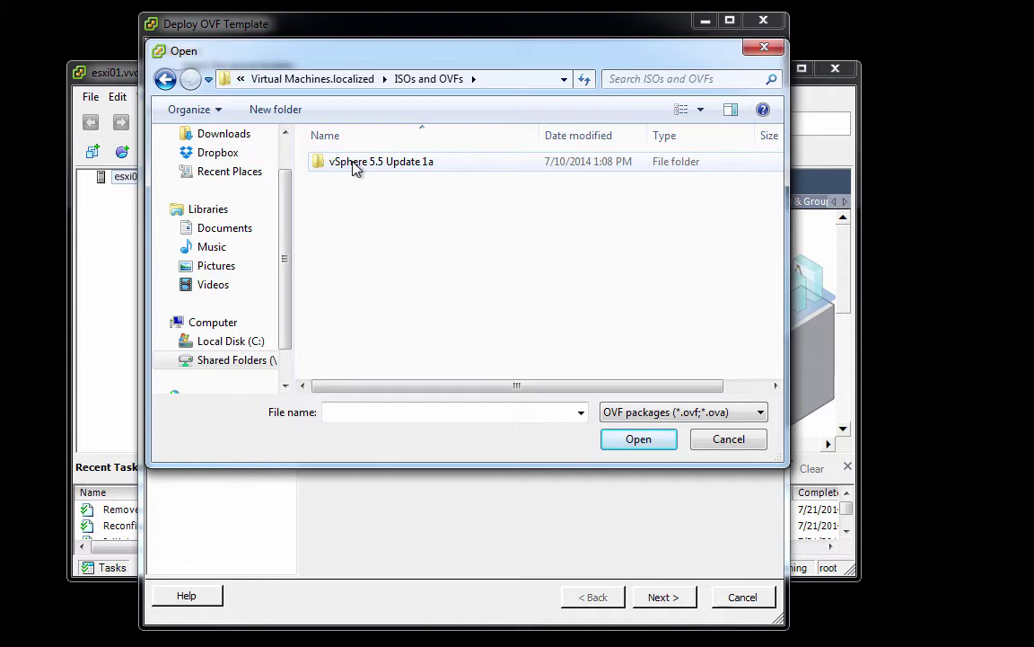
{"action": "double_click", "coordinate": [355, 167]}
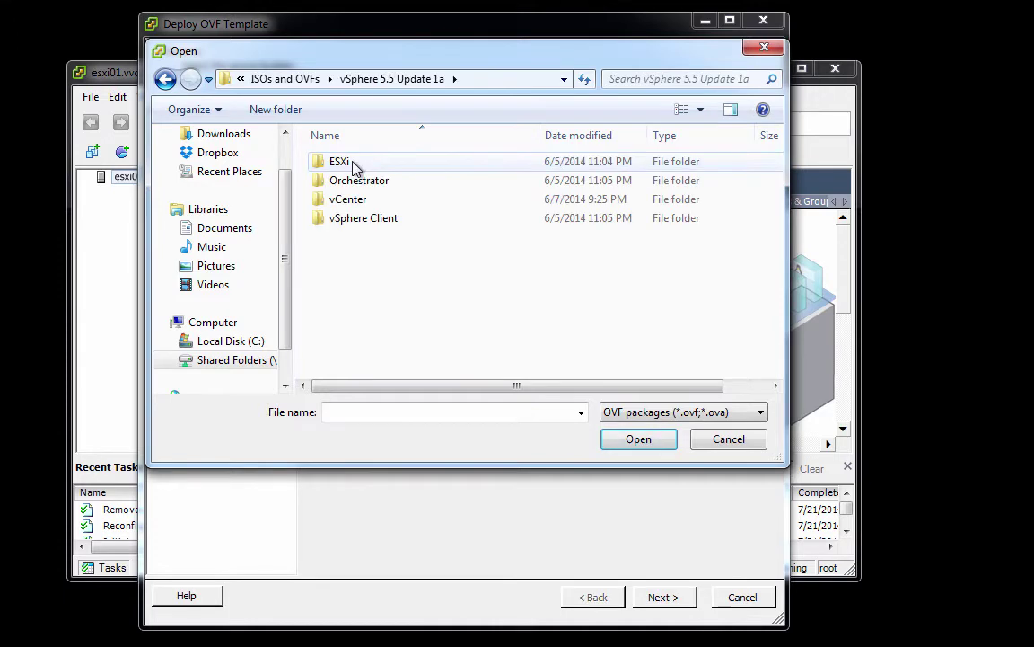
{"action": "double_click", "coordinate": [351, 201]}
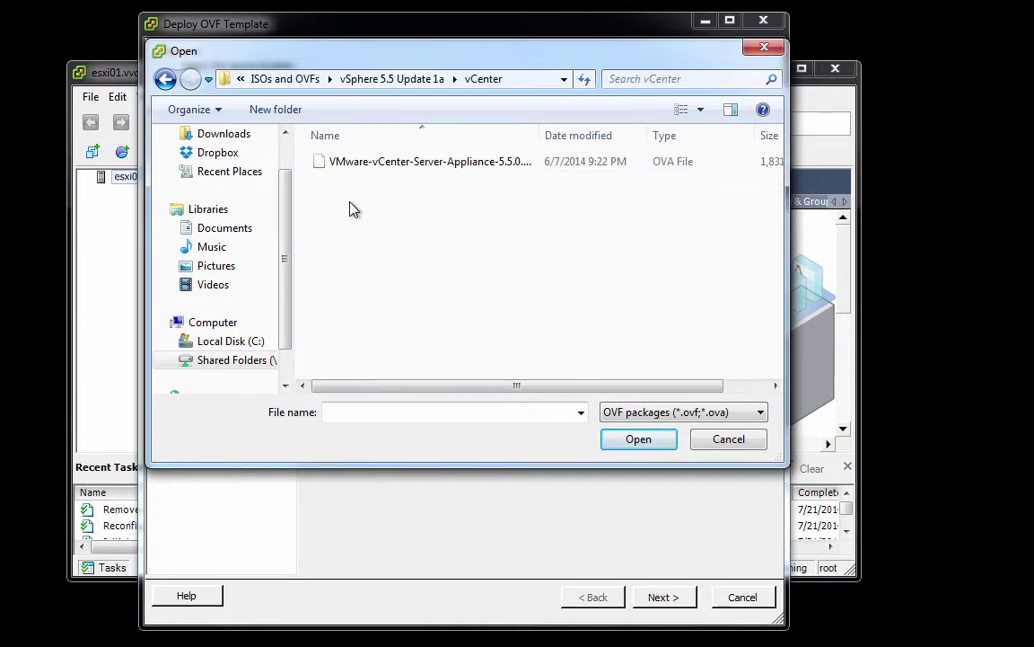
{"action": "left_click", "coordinate": [350, 163]}
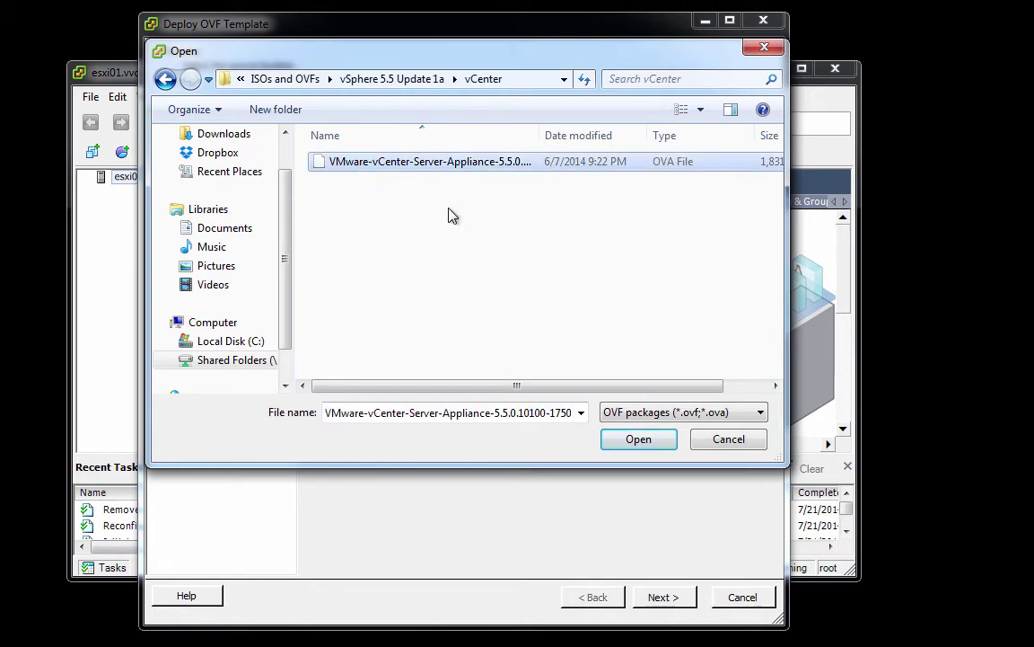
{"action": "left_click", "coordinate": [638, 440]}
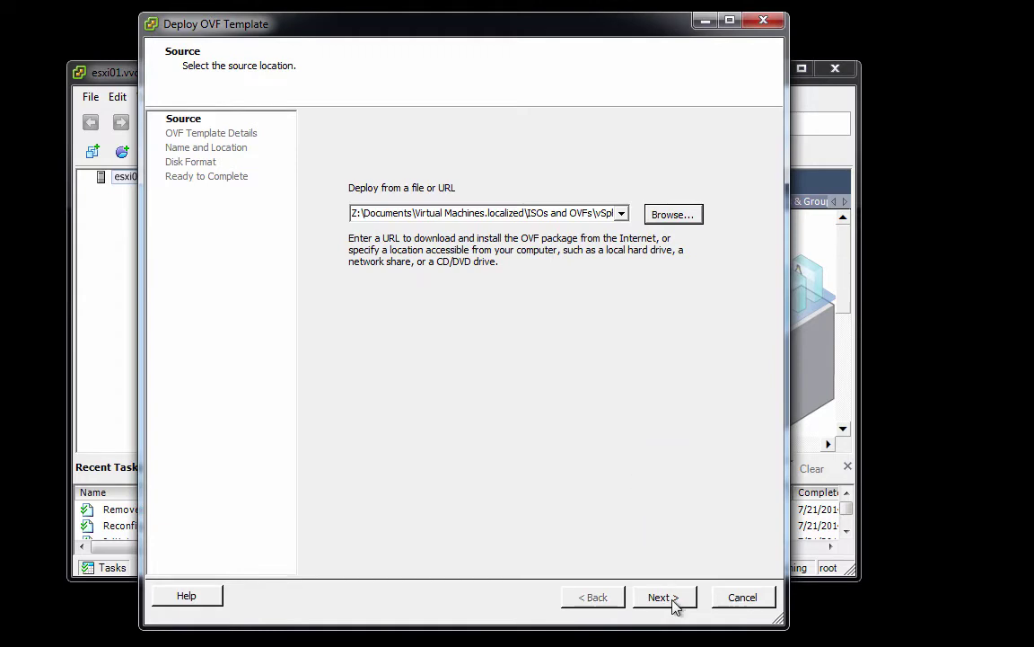
- Deploy the appliance named vcva with Thin Provision disks, set to power on after deployment
{"action": "left_click", "coordinate": [673, 600]}
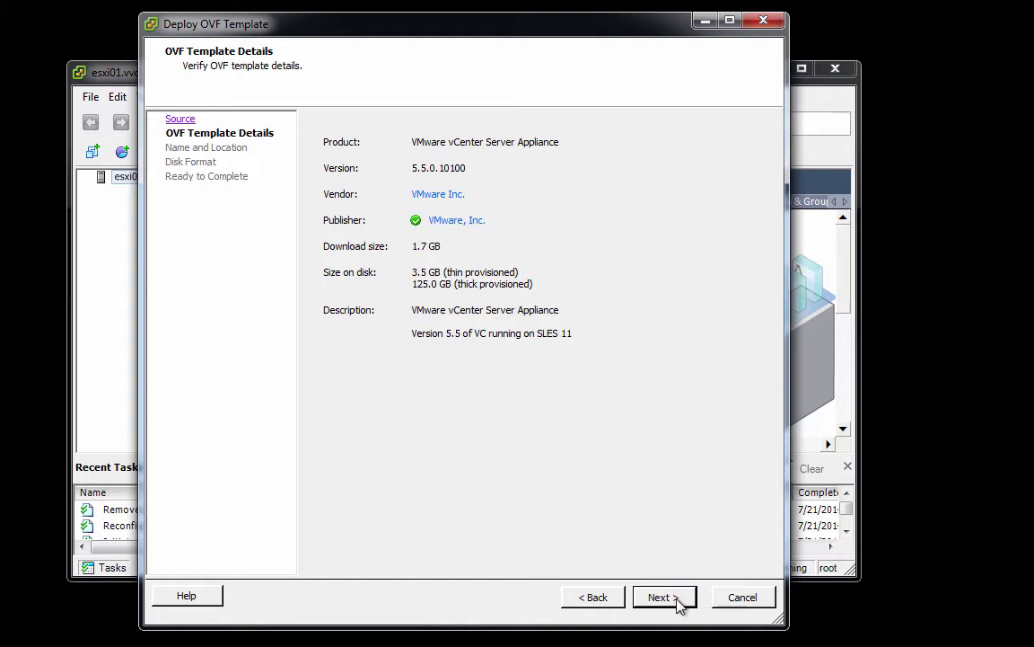
{"action": "left_click", "coordinate": [663, 597]}
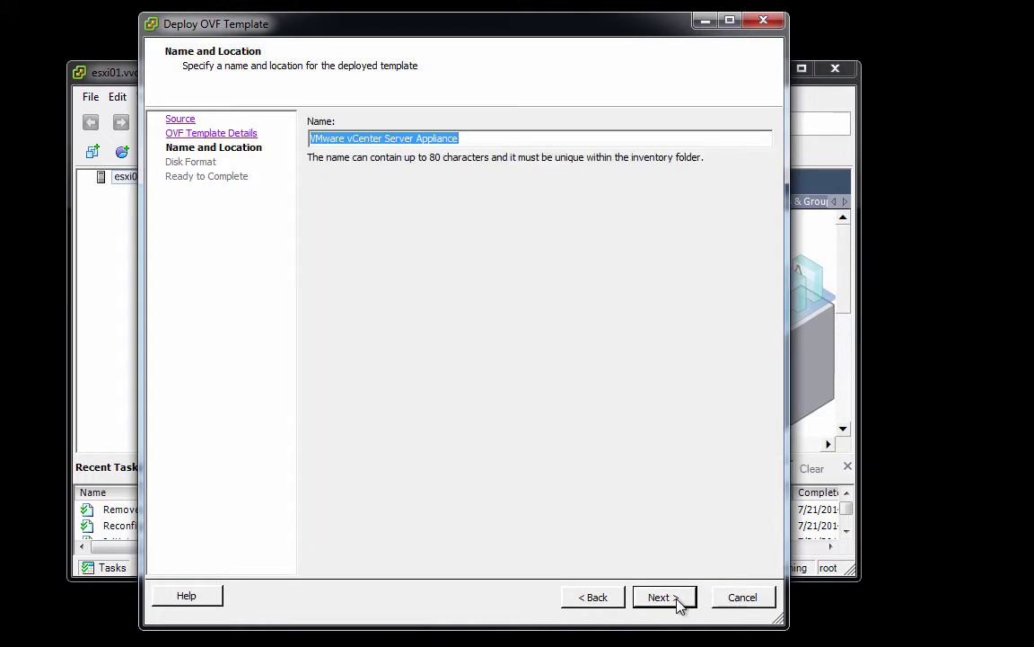
{"action": "type", "text": "vcva"}
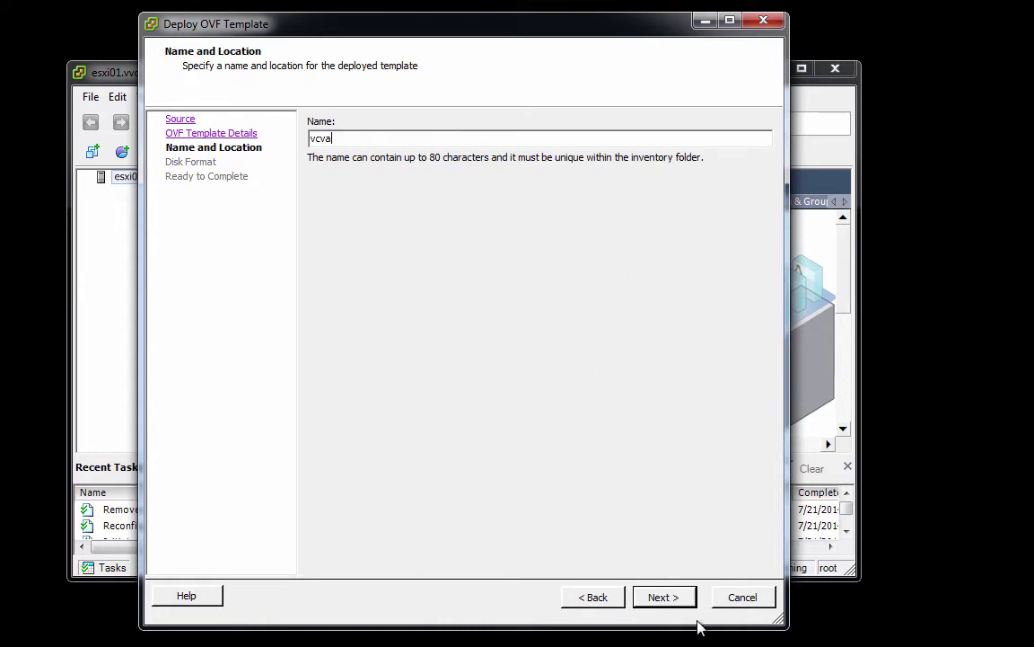
{"action": "left_click", "coordinate": [664, 597]}
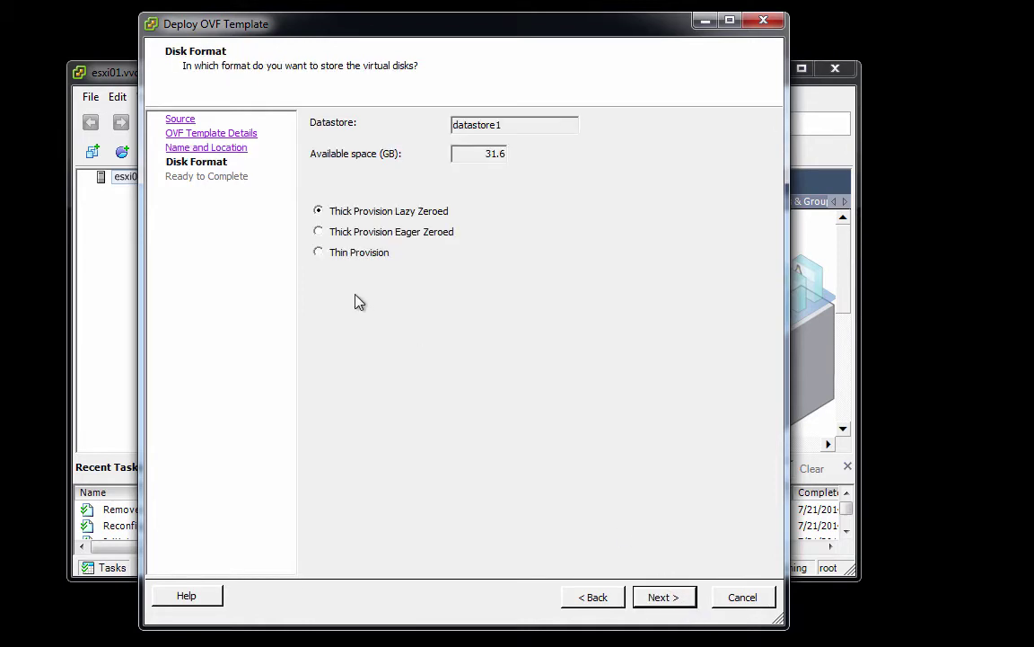
{"action": "left_click", "coordinate": [319, 253]}
{"action": "left_click", "coordinate": [667, 600]}
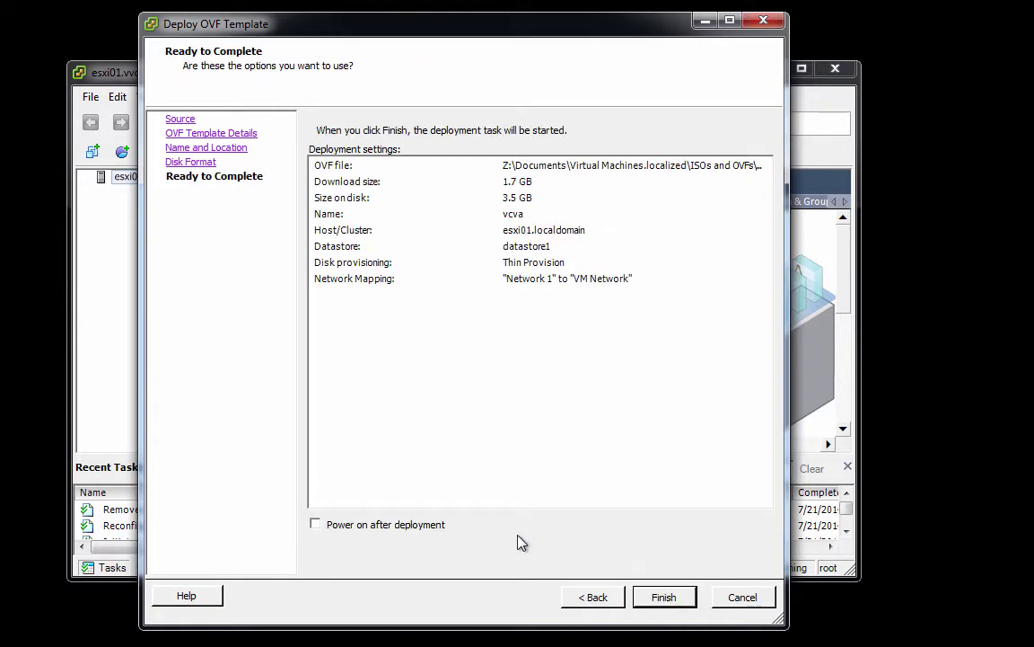
{"action": "left_click", "coordinate": [316, 527]}
{"action": "left_click", "coordinate": [662, 597]}
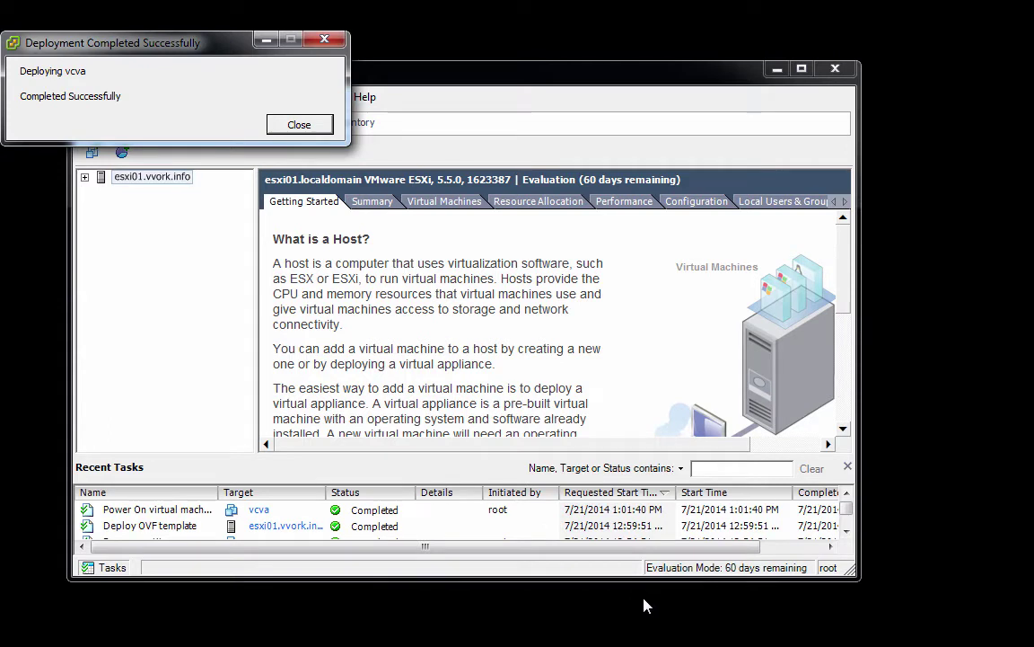
- Expand the host to reveal vcva and view Configuration > Virtual Machine Startup/Shutdown
{"action": "left_click", "coordinate": [299, 125]}
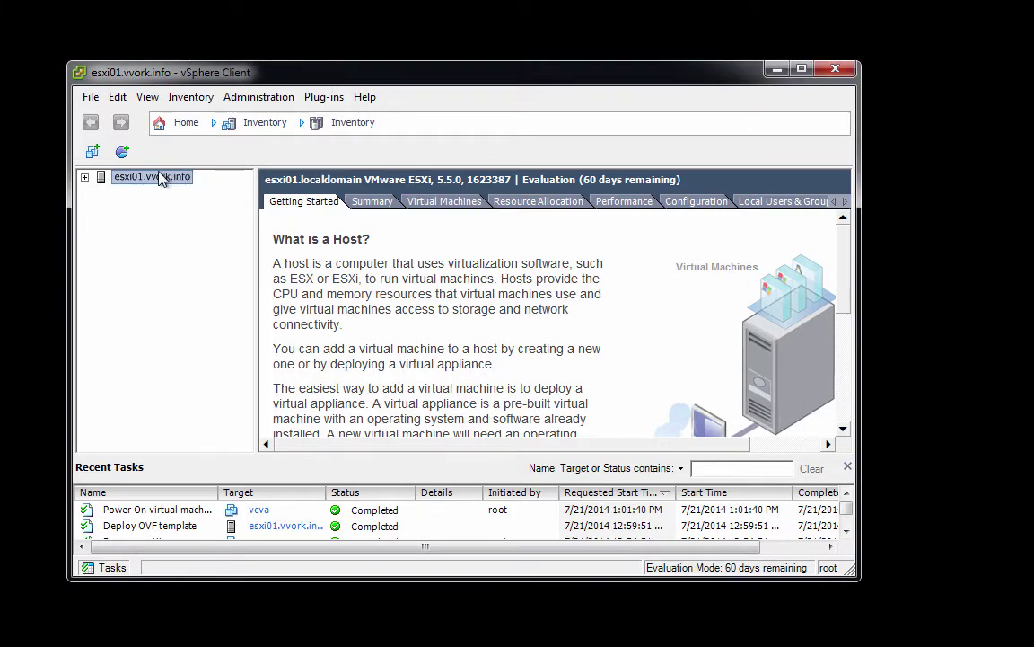
{"action": "left_click", "coordinate": [84, 178]}
{"action": "left_click", "coordinate": [708, 209]}
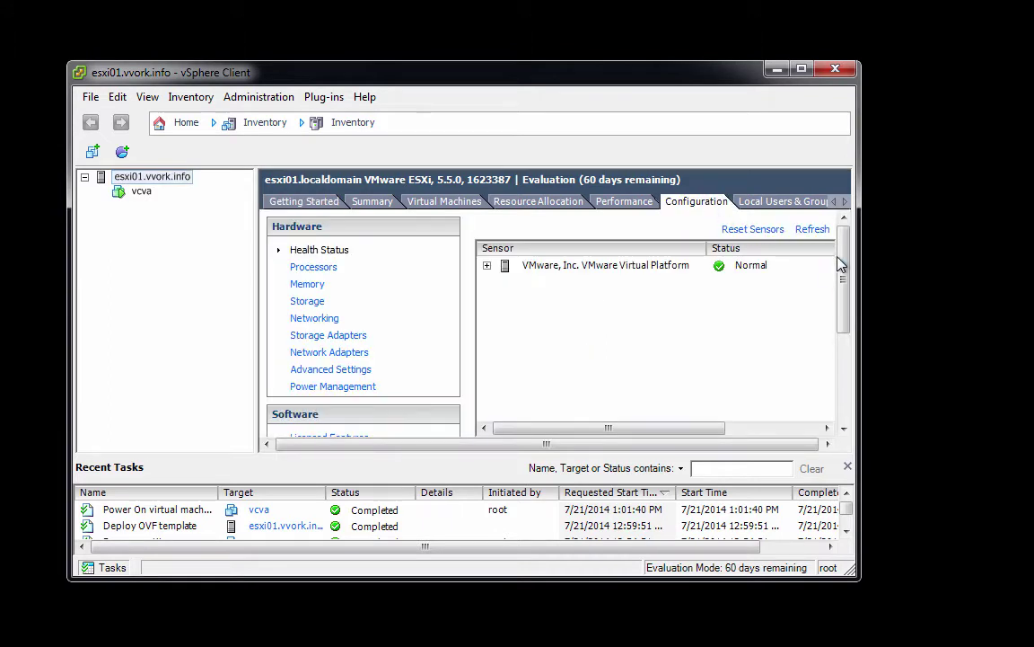
{"action": "left_click_drag", "start_coordinate": [846, 265], "coordinate": [842, 352]}
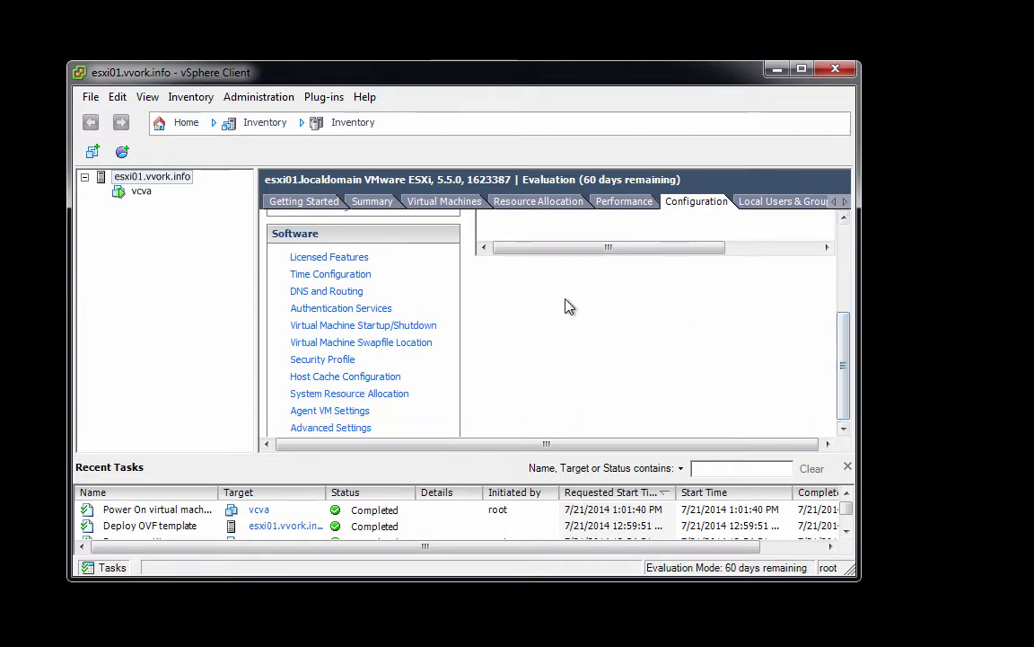
{"action": "left_click", "coordinate": [428, 329]}
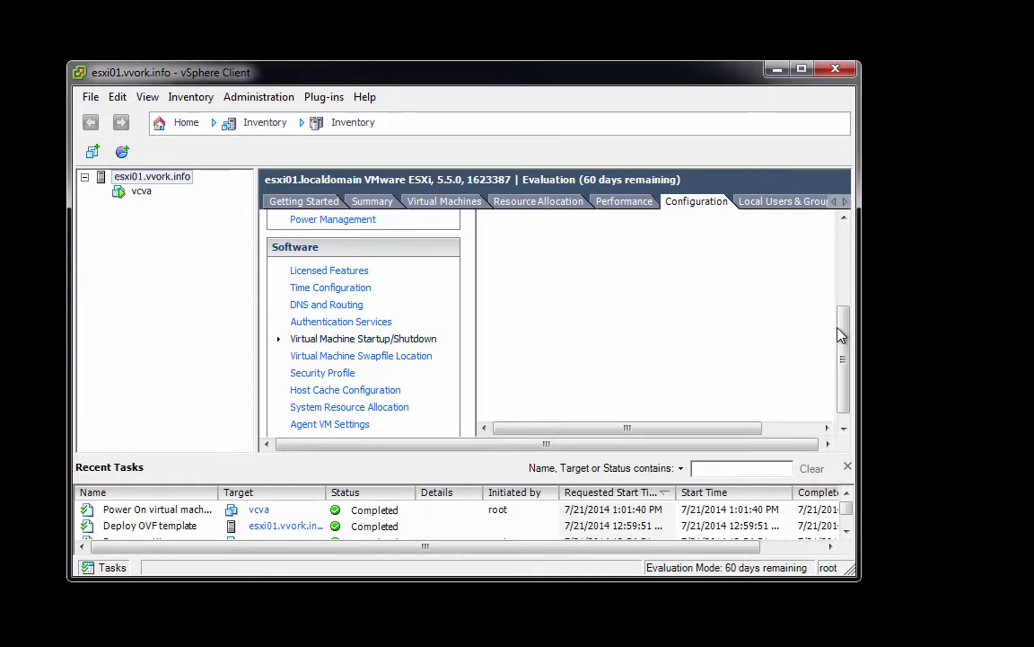
{"action": "left_click_drag", "start_coordinate": [842, 335], "coordinate": [842, 253]}
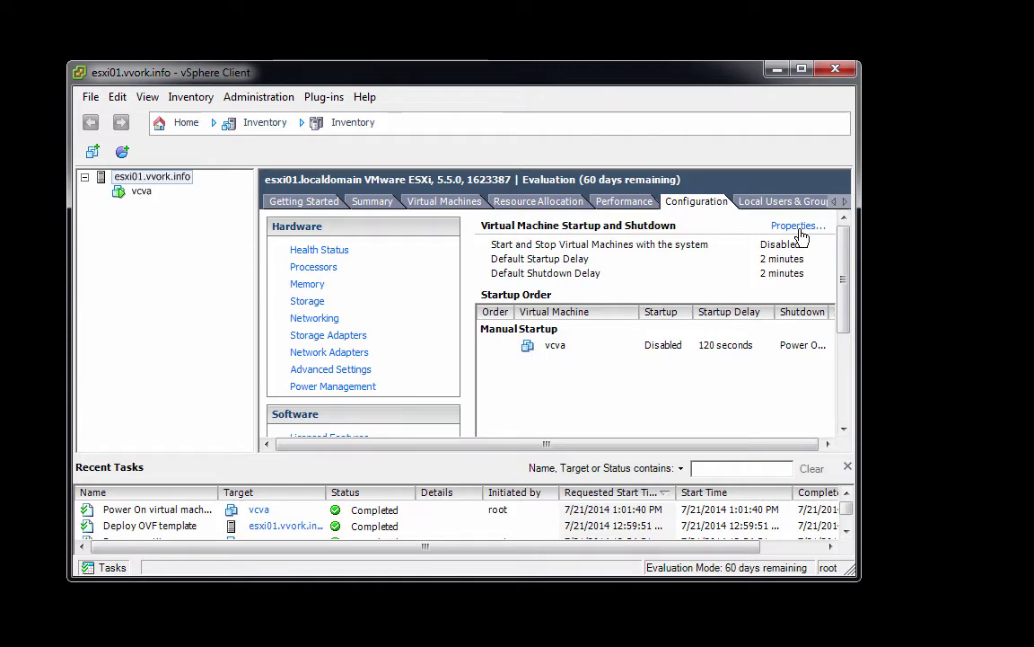
- Enable automatic VM start/stop, continue immediately after VMware Tools start, and move vcva up into Automatic Startup
{"action": "left_click", "coordinate": [798, 227]}
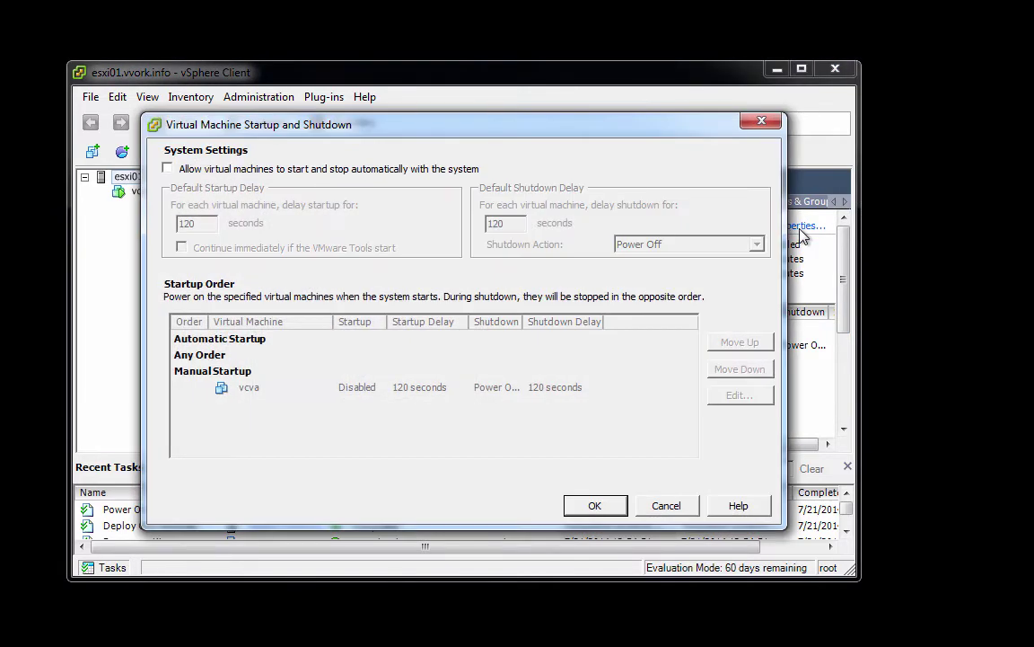
{"action": "left_click", "coordinate": [168, 170]}
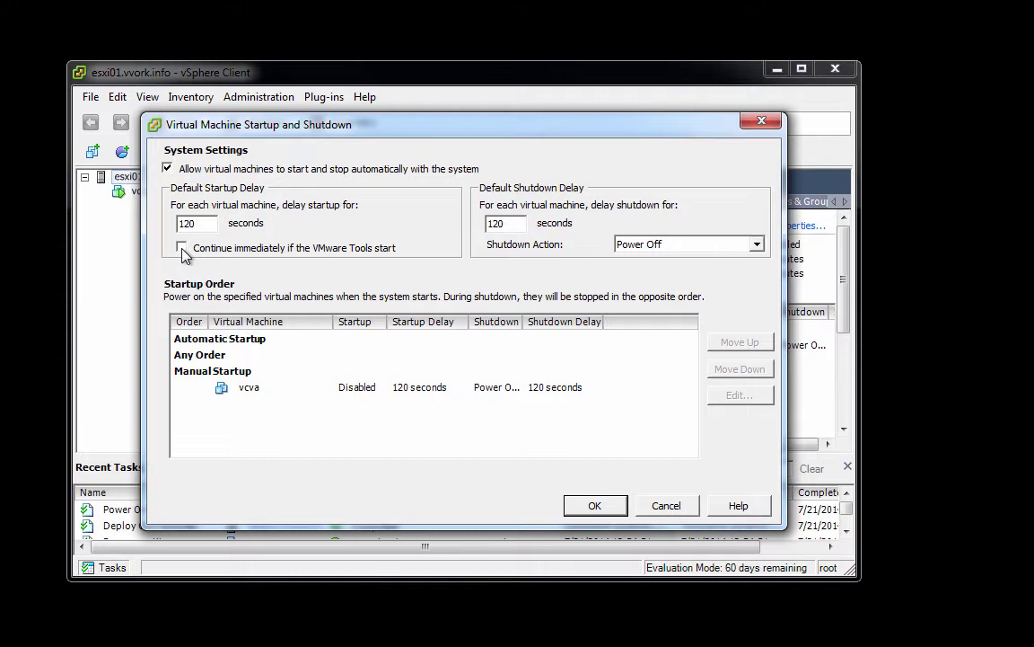
{"action": "left_click", "coordinate": [183, 249]}
{"action": "left_click", "coordinate": [259, 394]}
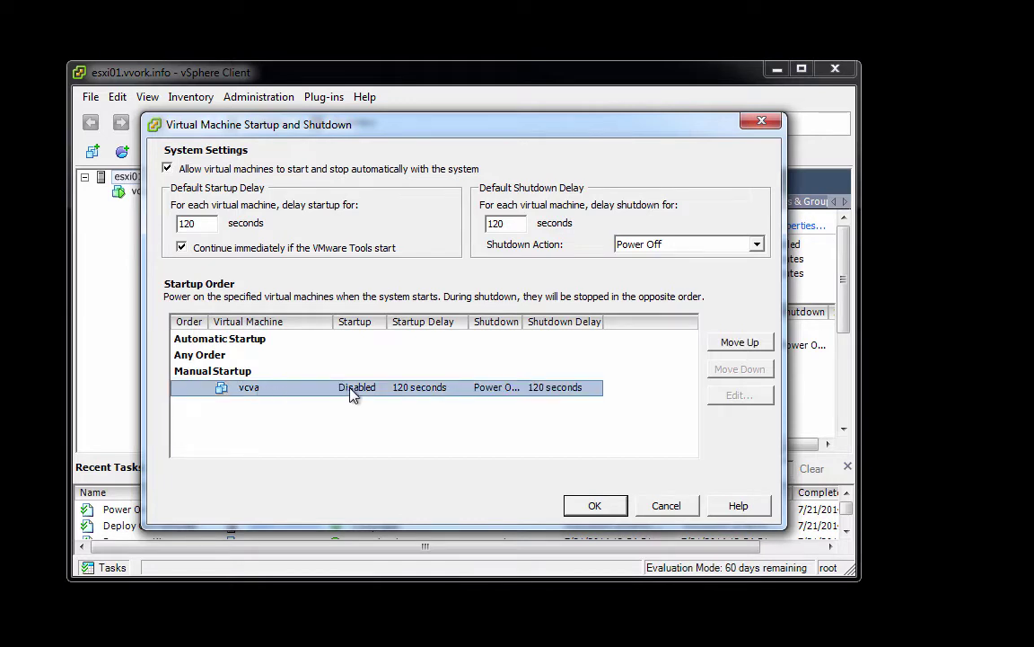
{"action": "left_click", "coordinate": [719, 348]}
{"action": "left_click", "coordinate": [719, 349]}
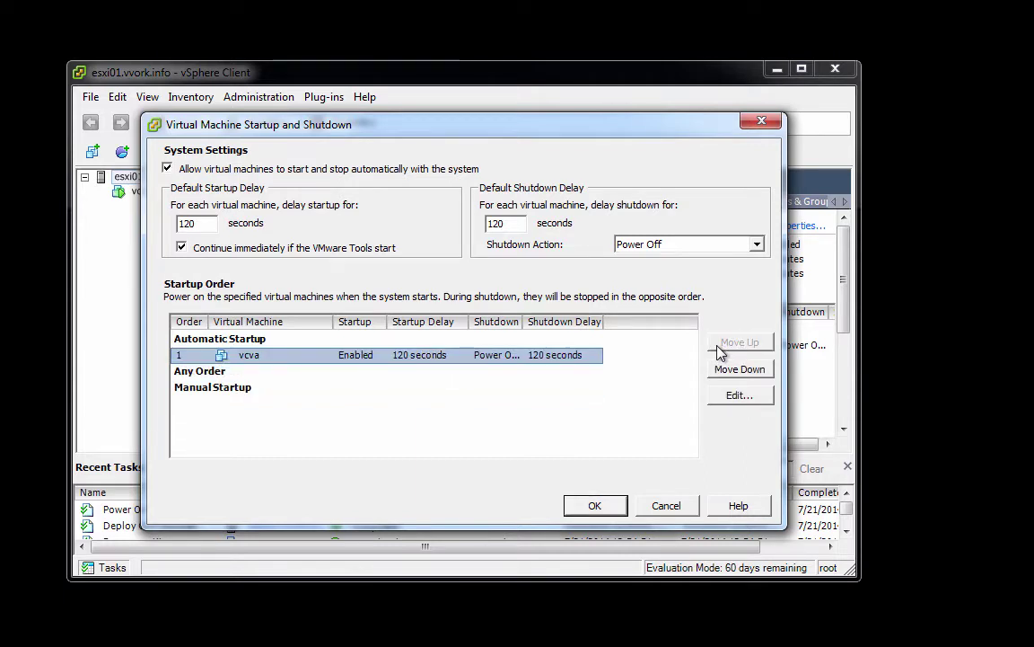
{"action": "left_click", "coordinate": [594, 505]}
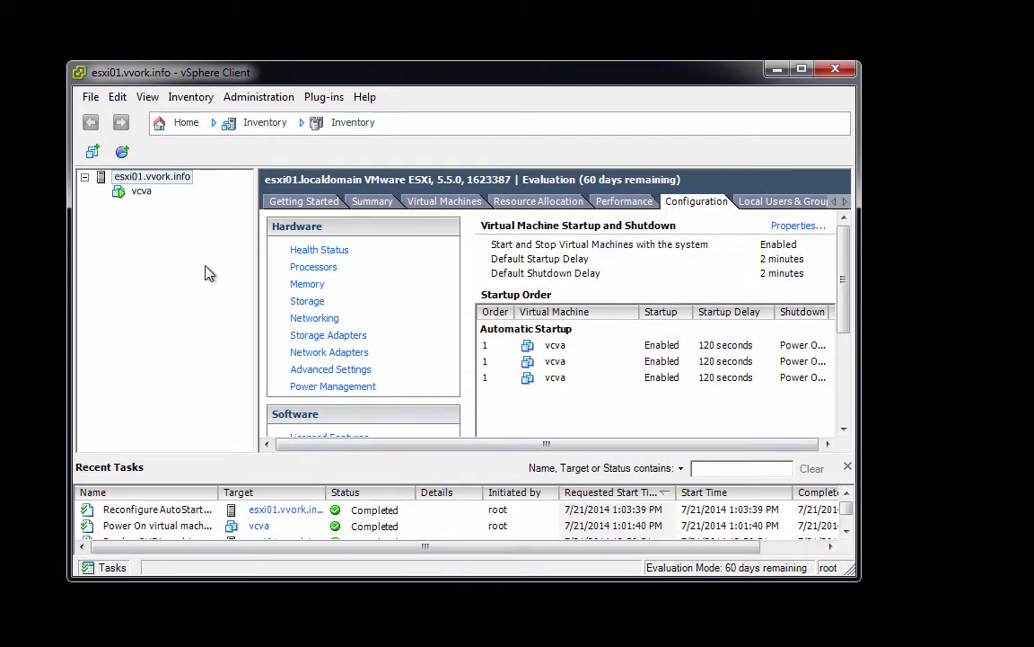
- Check vcva's Summary for IP 172.16.245.130 and launch its virtual machine console
{"action": "left_click", "coordinate": [142, 194]}
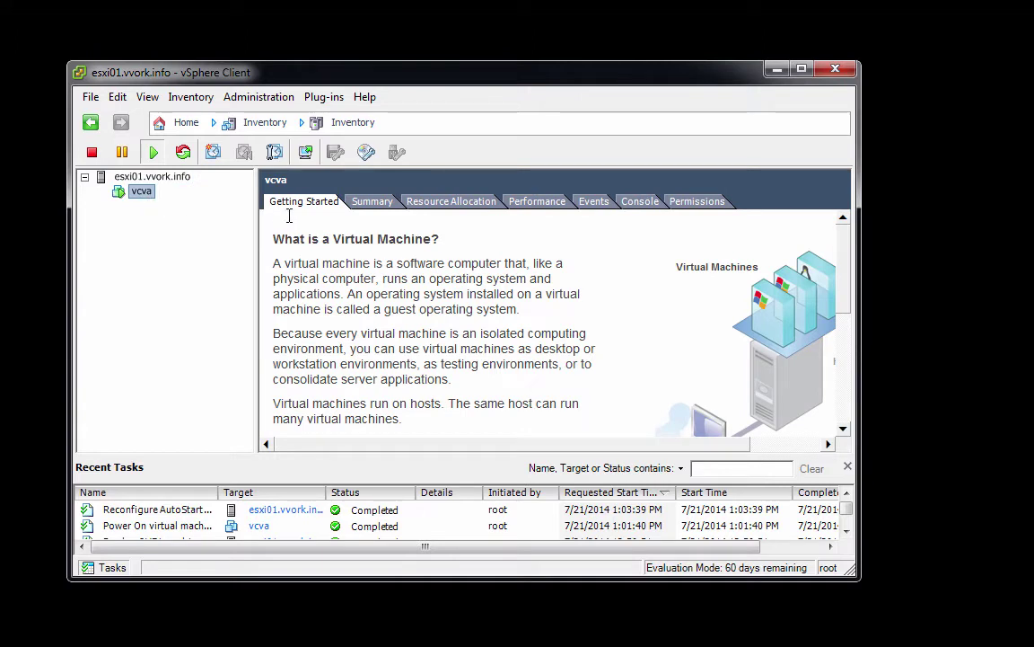
{"action": "left_click", "coordinate": [366, 208]}
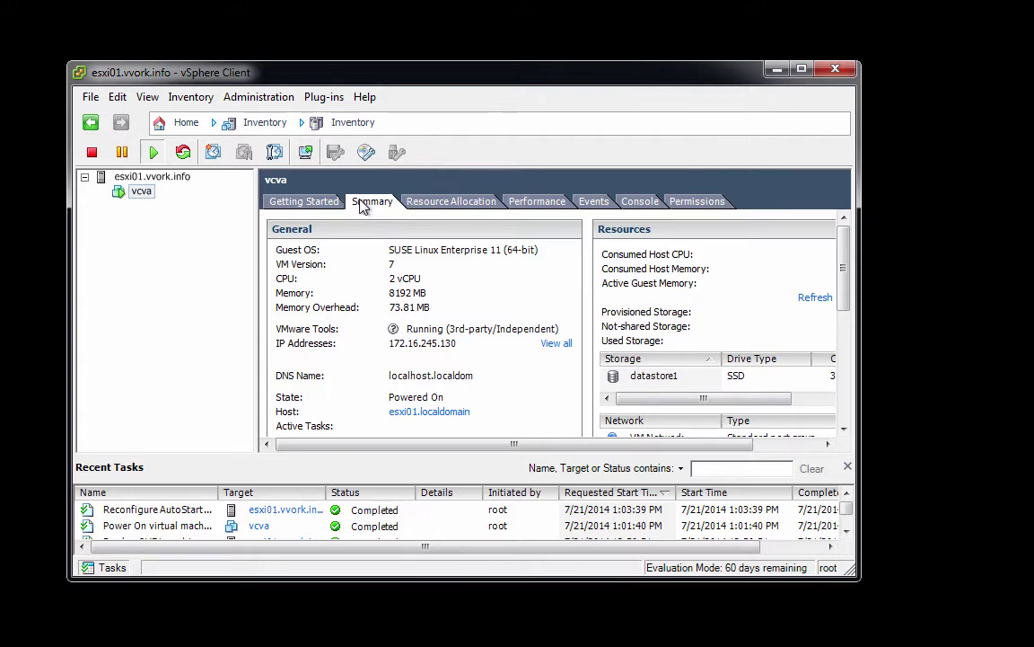
{"action": "left_click", "coordinate": [306, 154]}
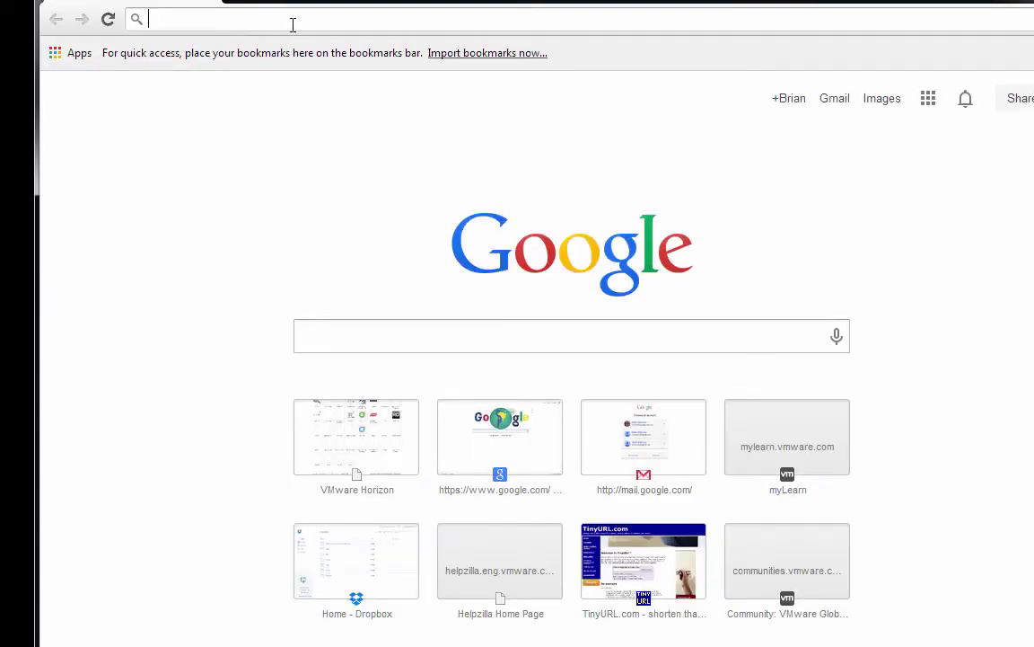
{"action": "type", "text": "https://"}
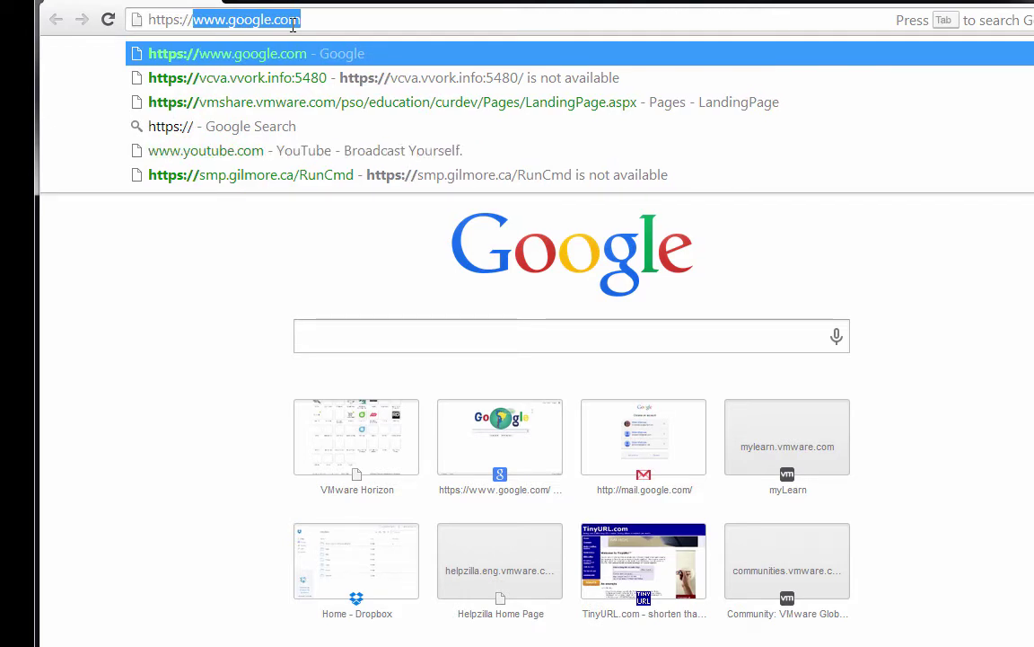
{"action": "type", "text": "172.16."}
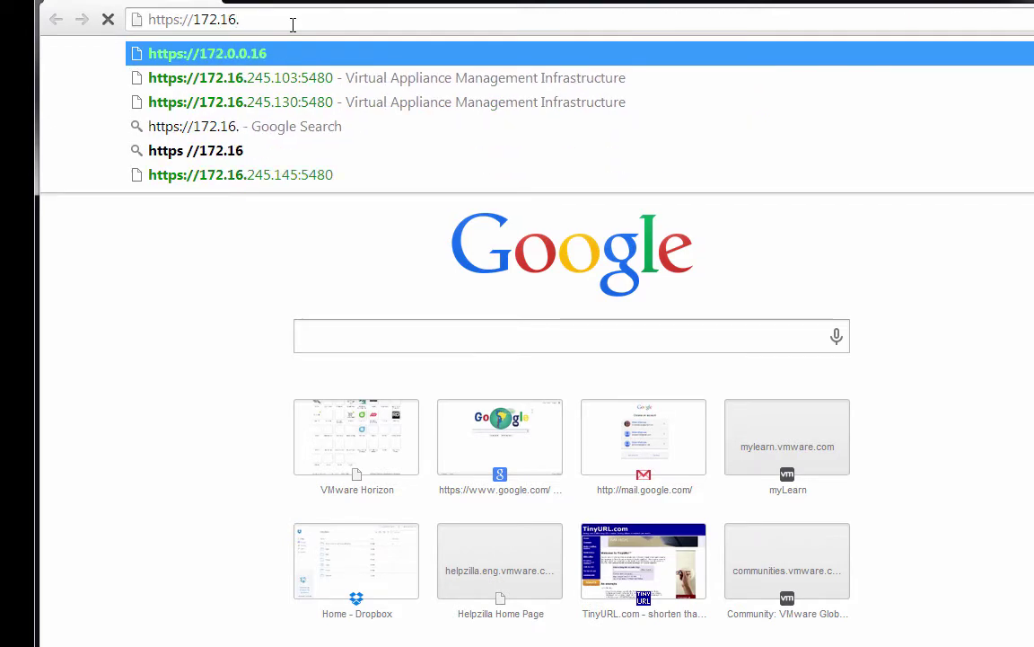
{"action": "type", "text": "245.130:"}
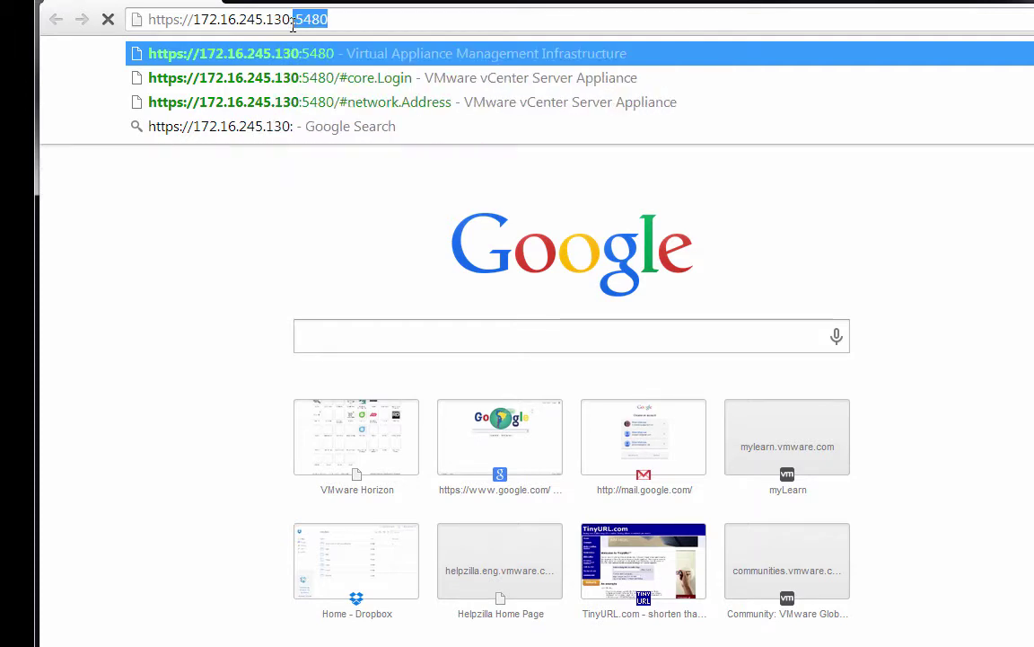
{"action": "type", "text": "5480"}
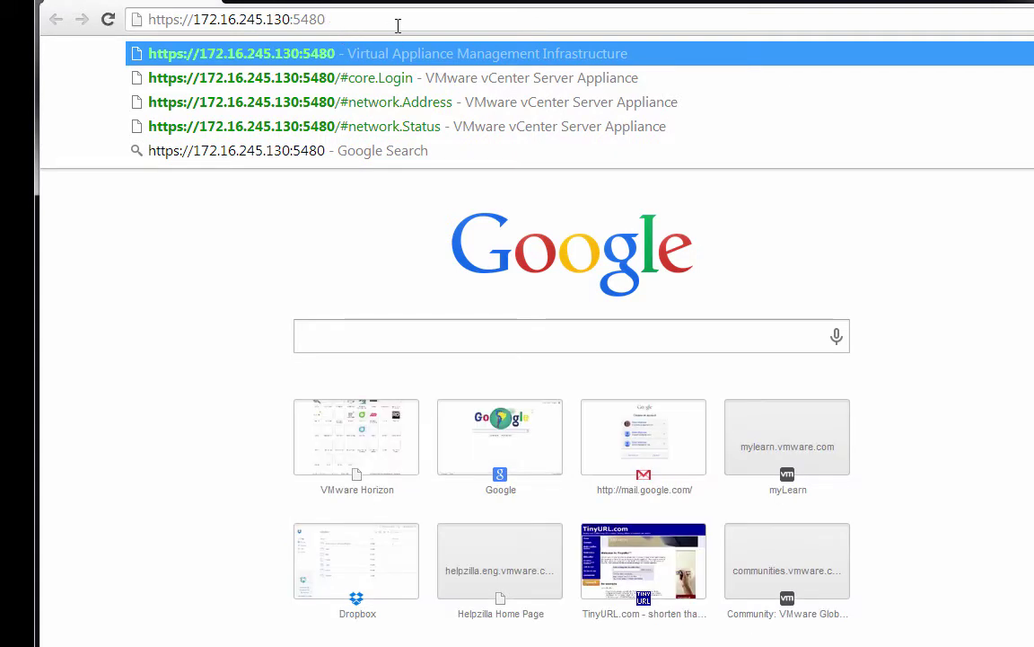
{"action": "key", "text": "Return"}
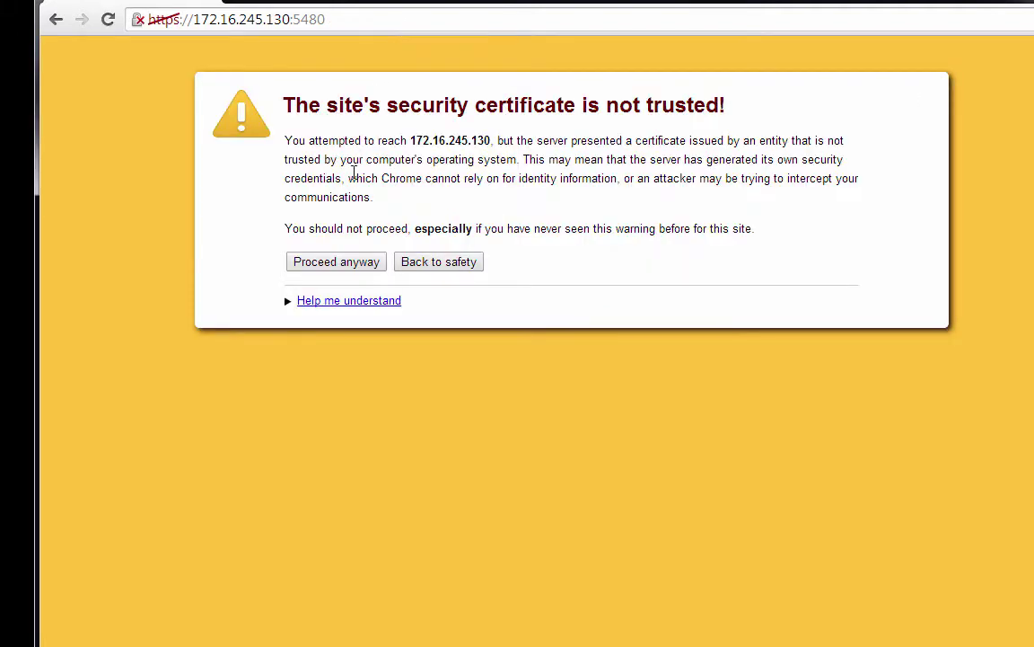
{"action": "left_click", "coordinate": [338, 273]}
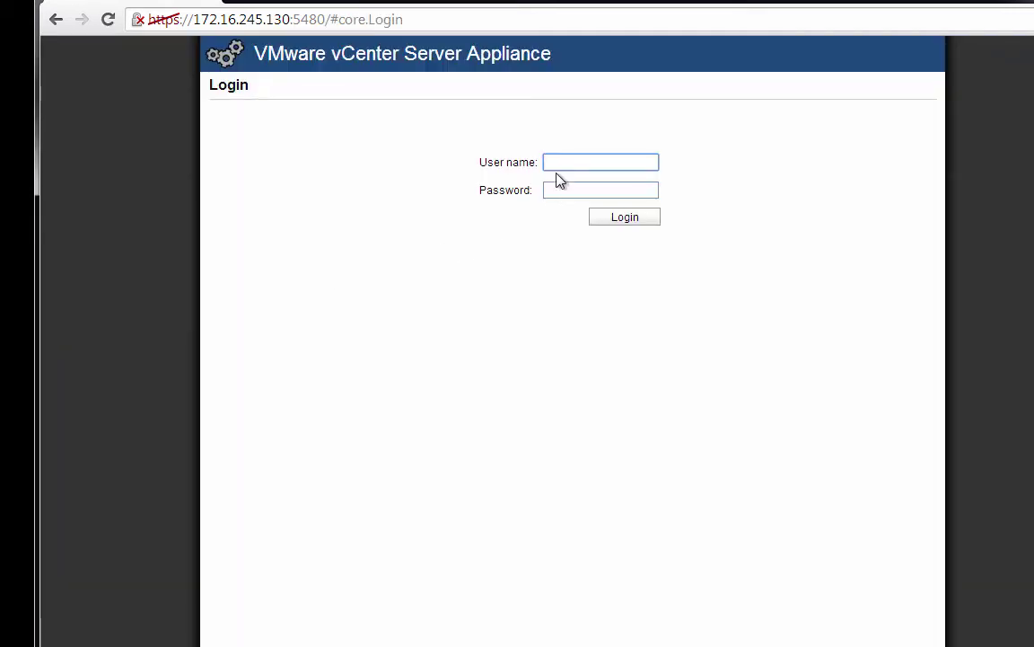
{"action": "key", "text": "Tab"}
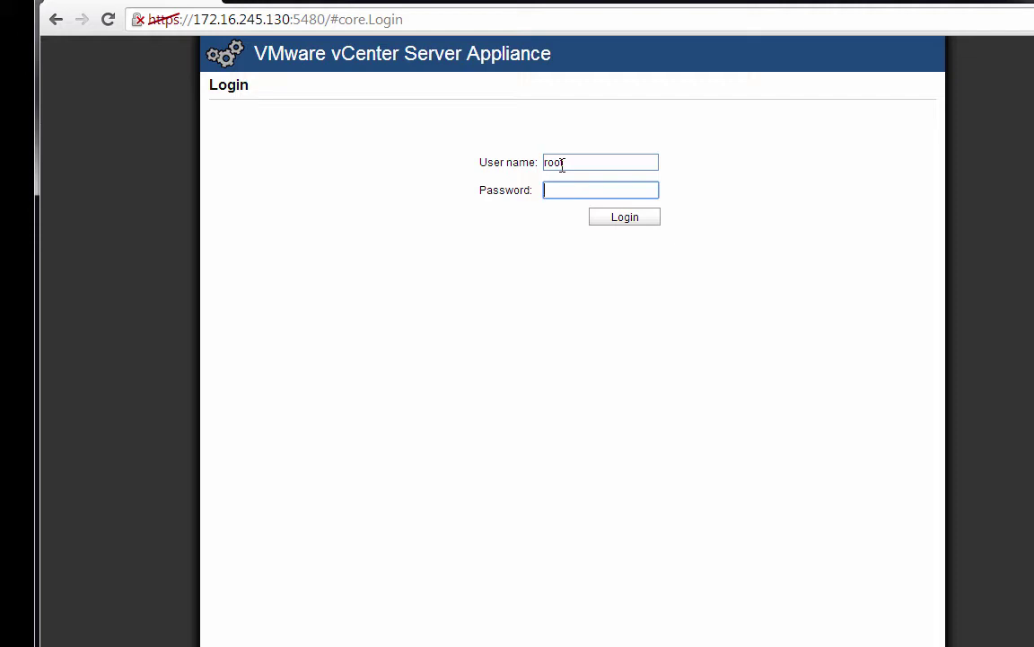
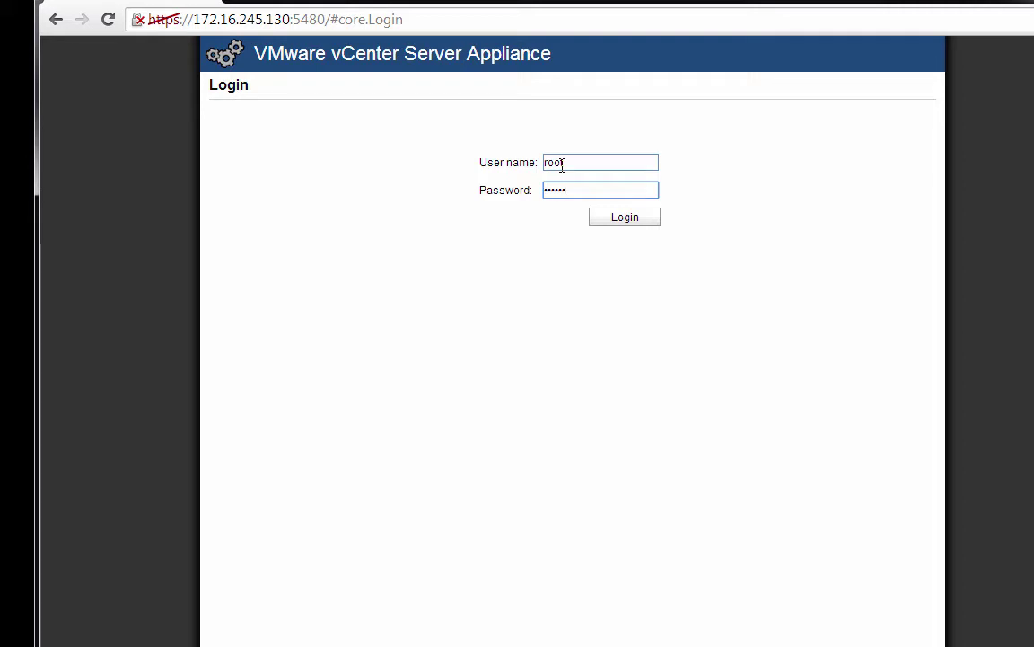
{"action": "left_click", "coordinate": [604, 224]}
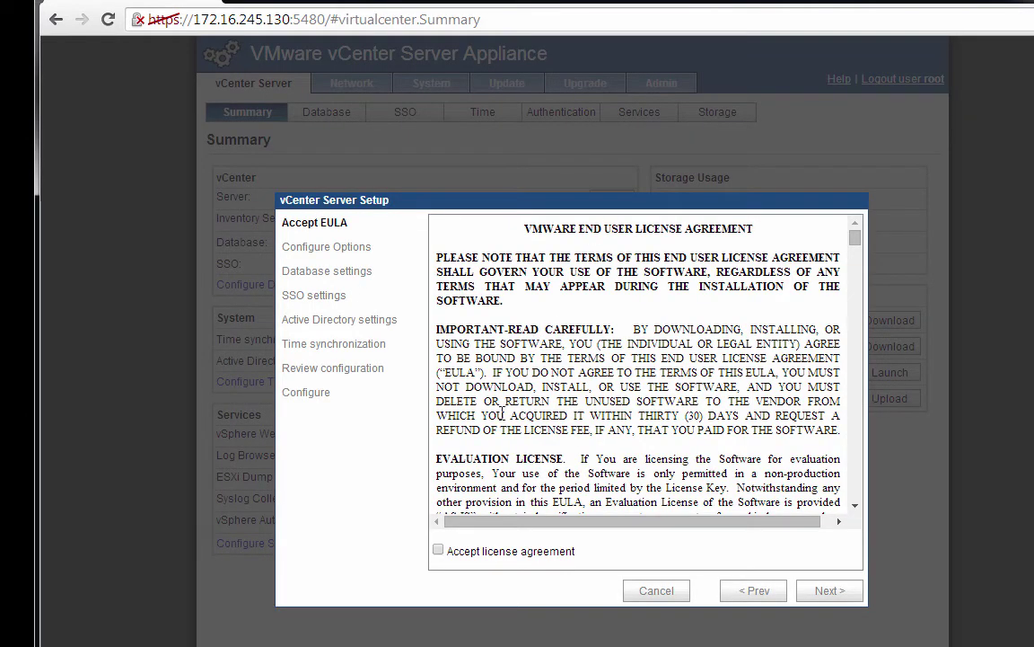
- Accept the licence agreement and pick Configure with default settings in the setup wizard
{"action": "left_click", "coordinate": [439, 550]}
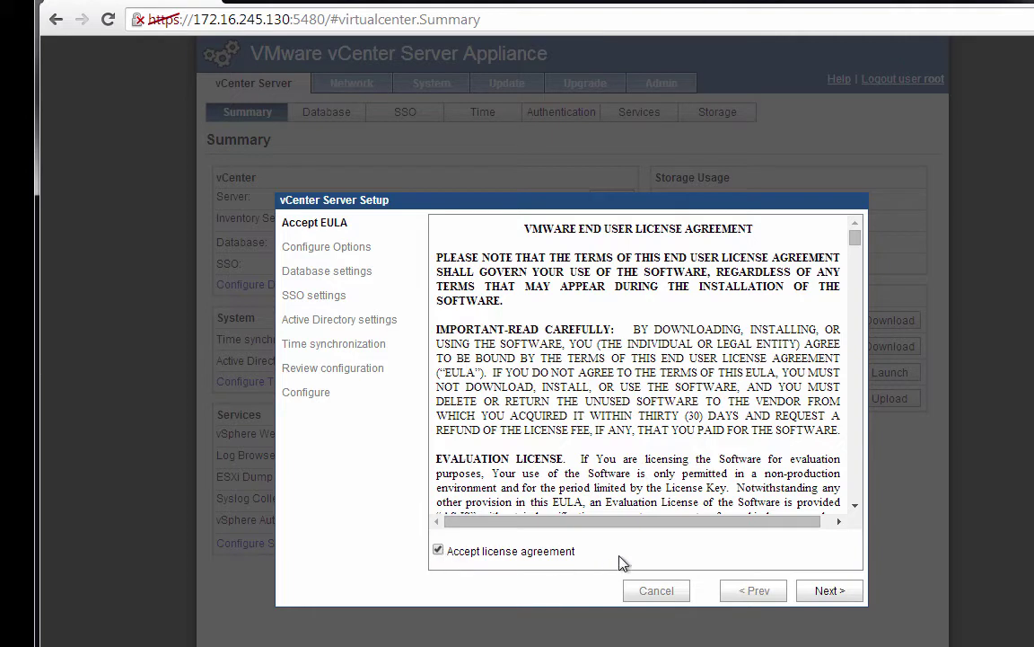
{"action": "left_click", "coordinate": [824, 591]}
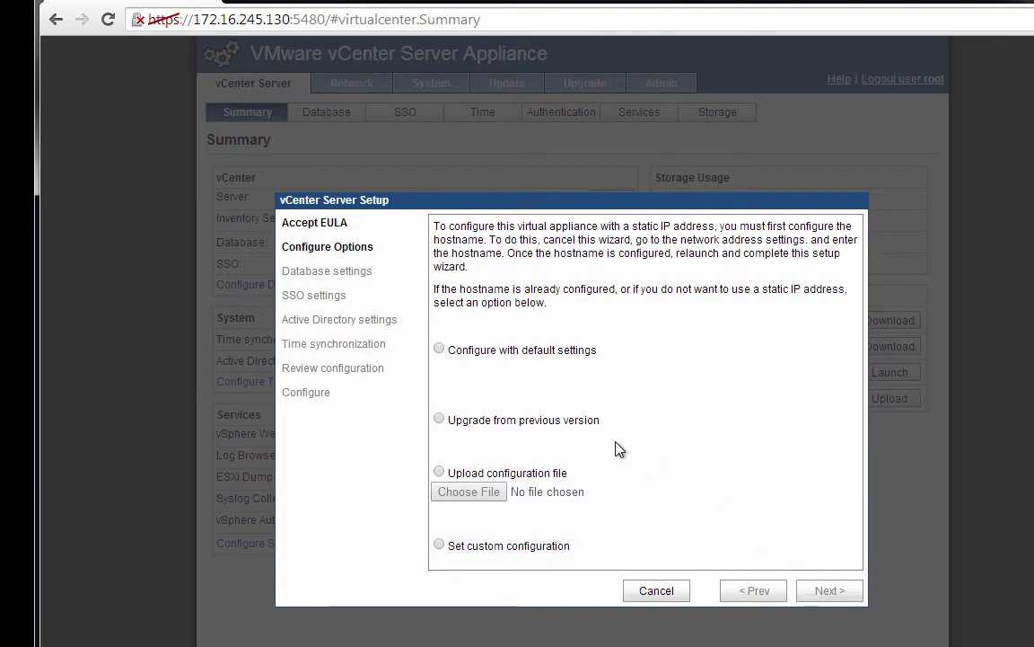
{"action": "left_click", "coordinate": [440, 349]}
{"action": "left_click", "coordinate": [826, 591]}
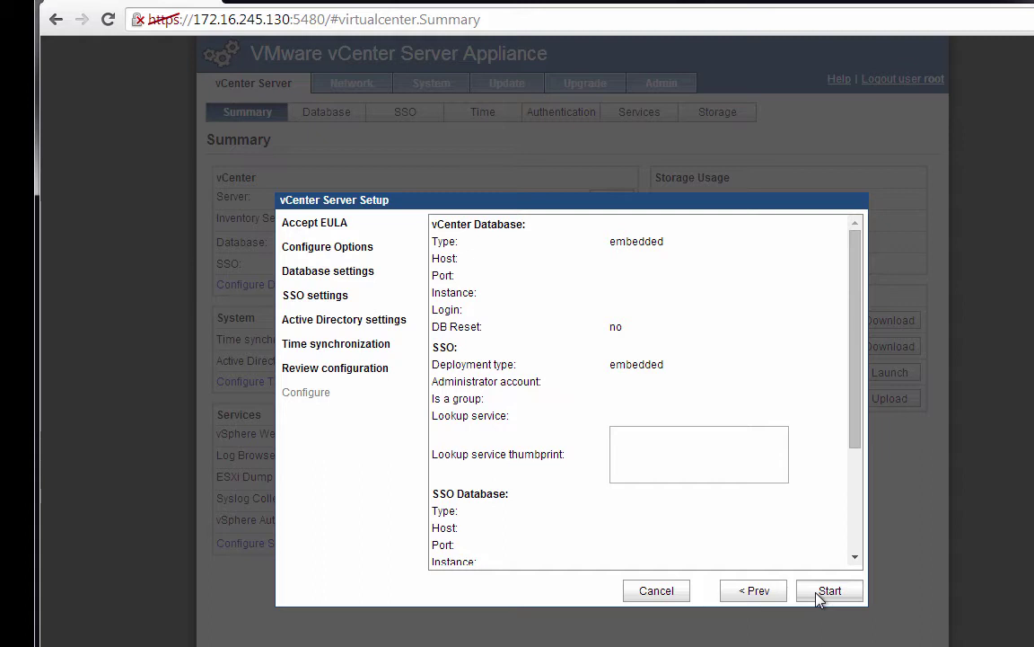
- Run the default vCenter configuration to completion and close the setup wizard
{"action": "left_click", "coordinate": [820, 598]}
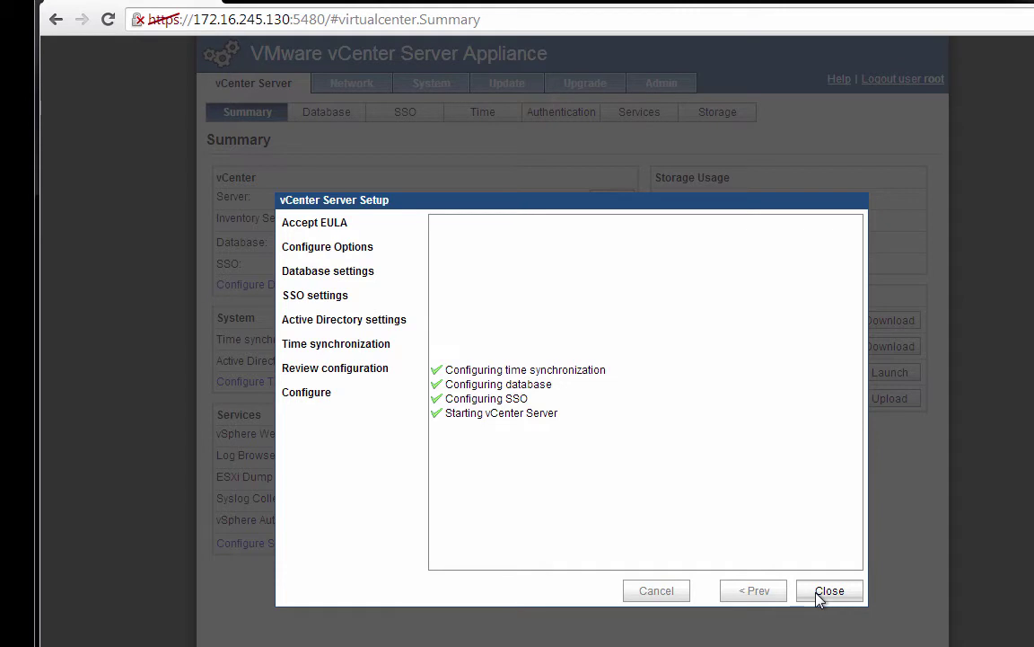
{"action": "left_click", "coordinate": [820, 597]}
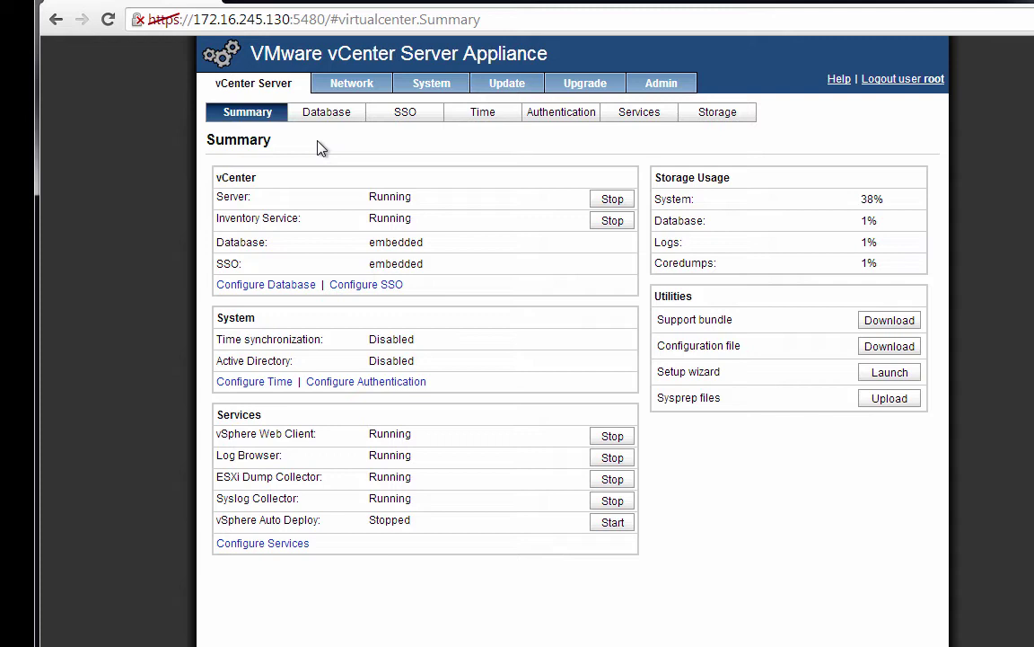
- Open the Network tab to see hostname localhost.localdom and DHCP address 172.16.245.130
{"action": "left_click", "coordinate": [350, 90]}
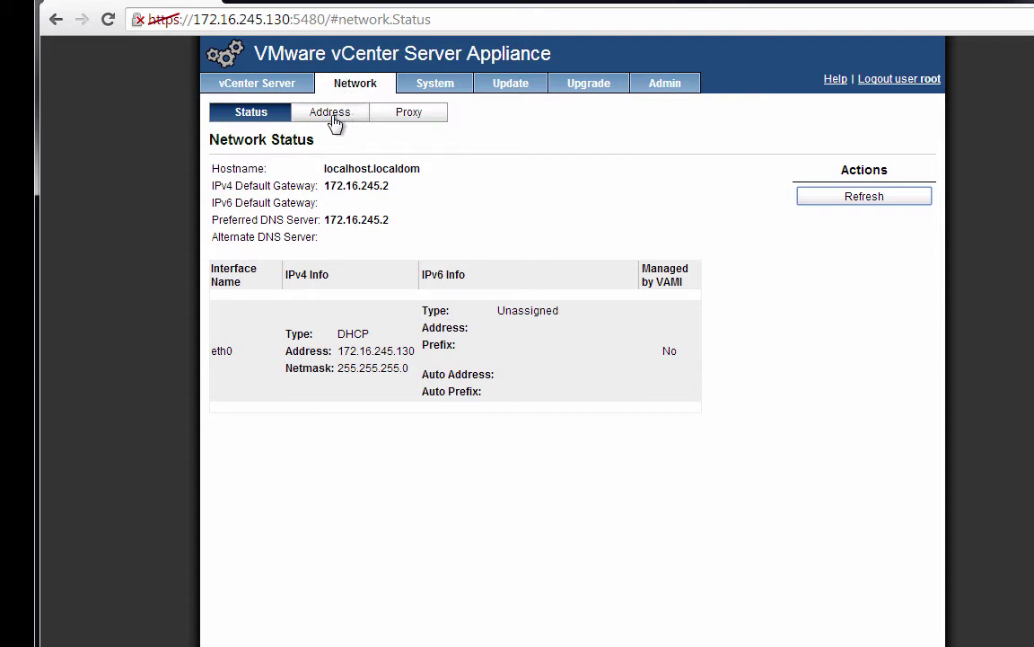
- Switch eth0 IPv4 addressing to Static and set the hostname to vcva.vvork.info
{"action": "left_click", "coordinate": [330, 113]}
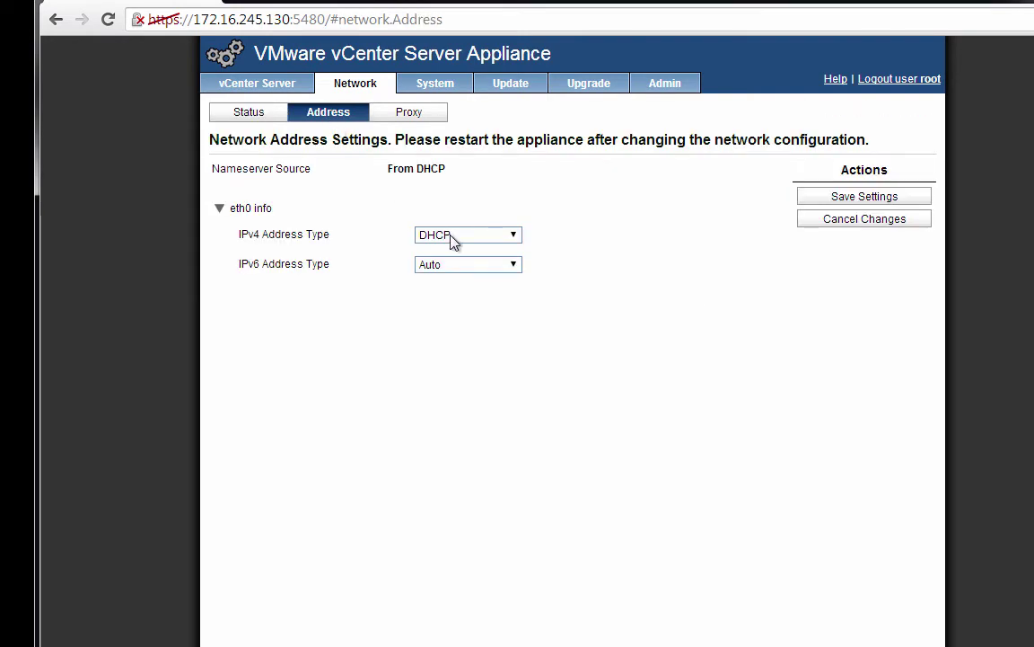
{"action": "left_click", "coordinate": [453, 235]}
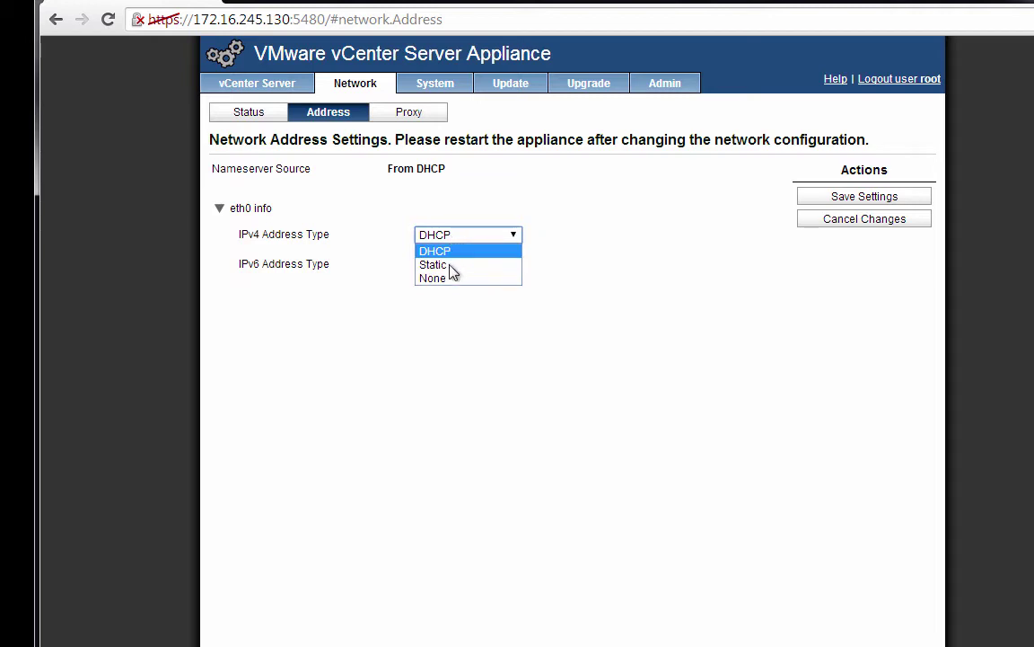
{"action": "left_click", "coordinate": [452, 271]}
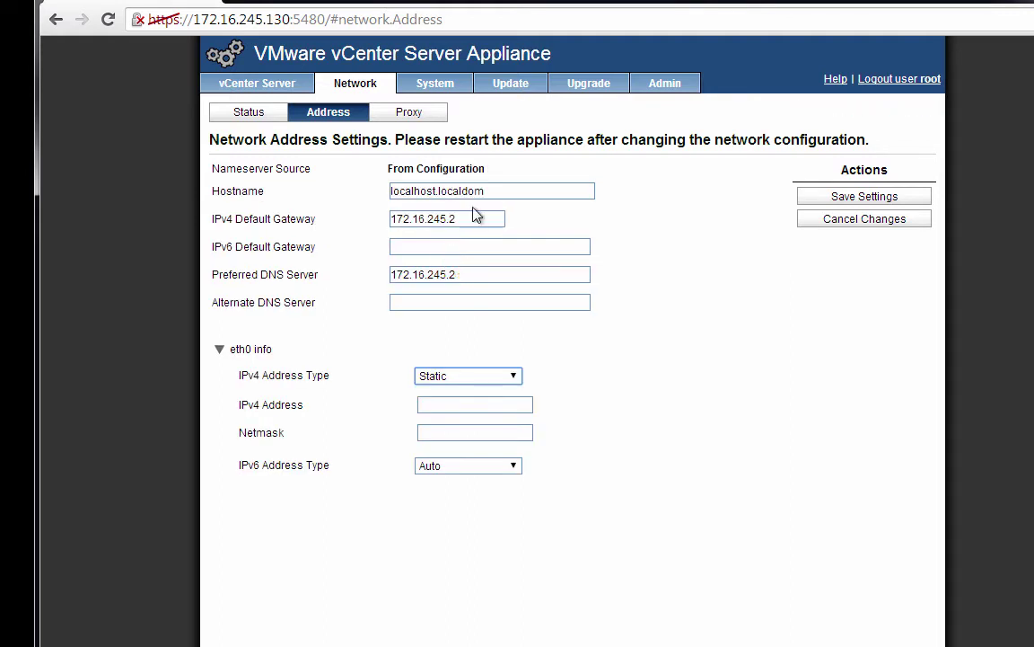
{"action": "left_click_drag", "start_coordinate": [492, 190], "coordinate": [307, 191]}
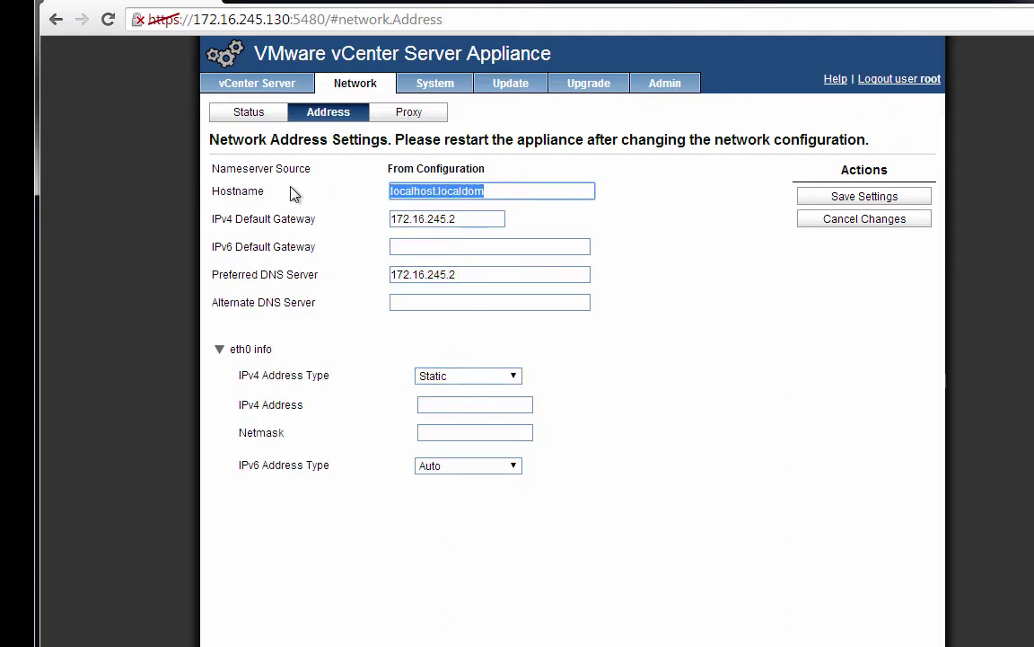
{"action": "type", "text": "v"}
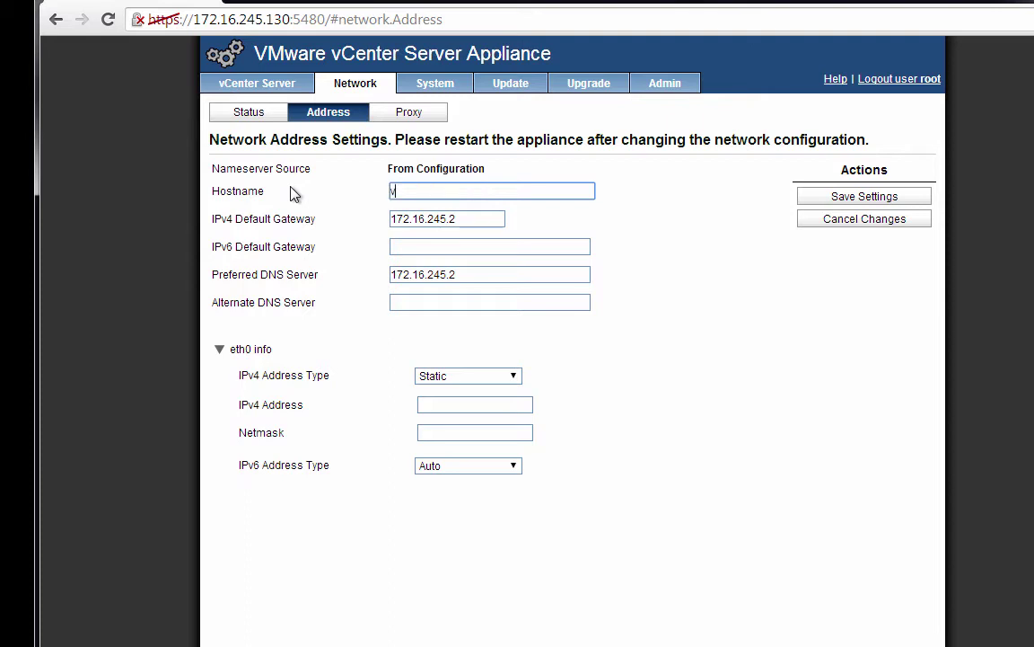
{"action": "type", "text": "cva.work.info"}
- Change the preferred DNS server to 172.16.245.1, leaving the alternate DNS empty
{"action": "key", "text": "Tab"}
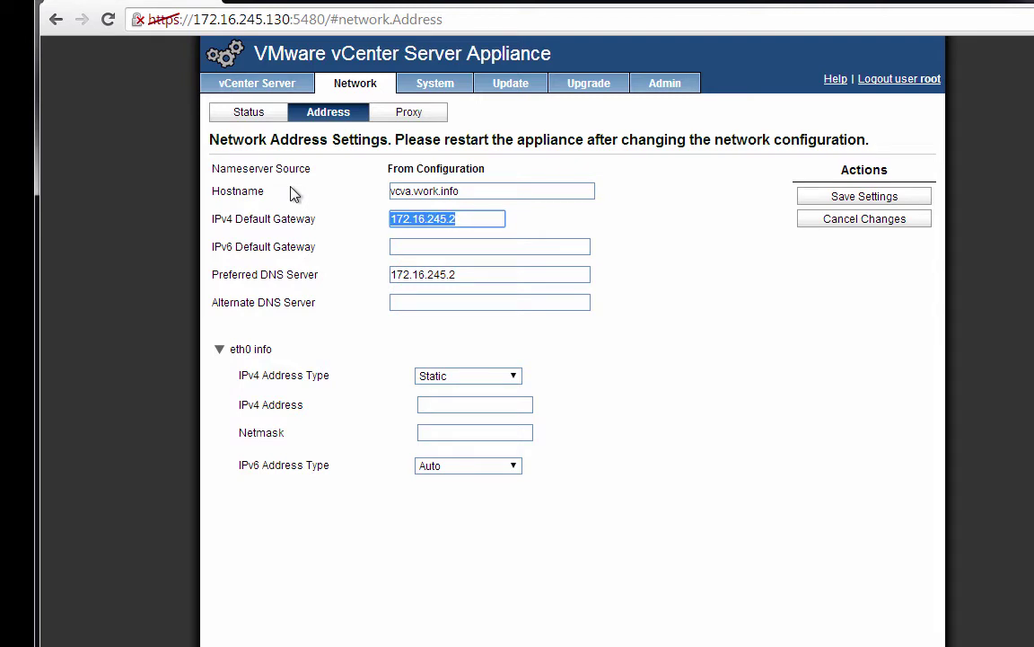
{"action": "key", "text": "Tab"}
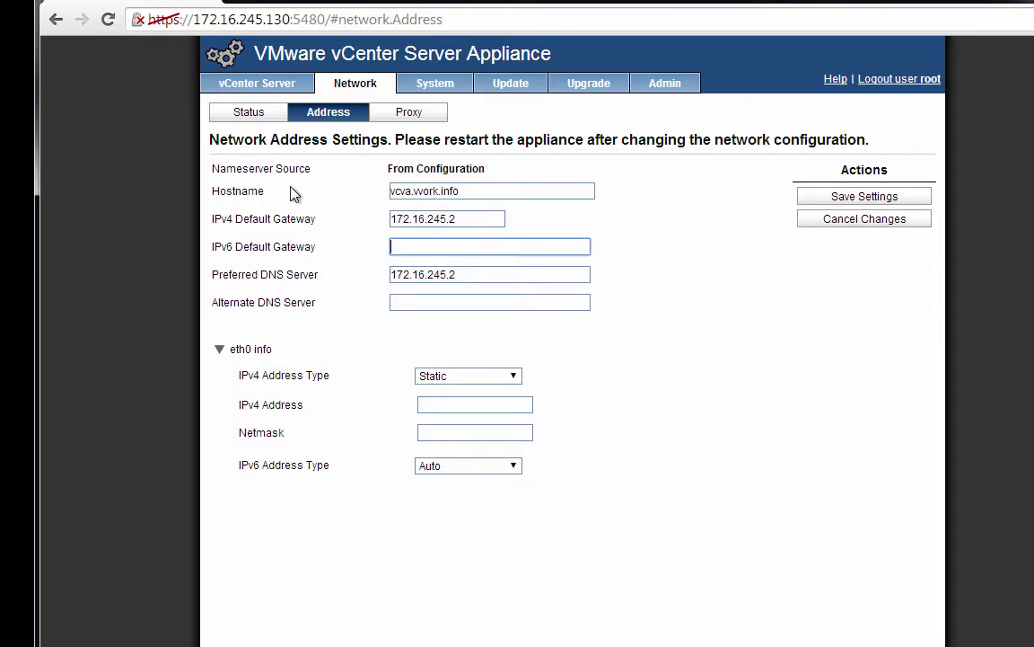
{"action": "key", "text": "Tab"}
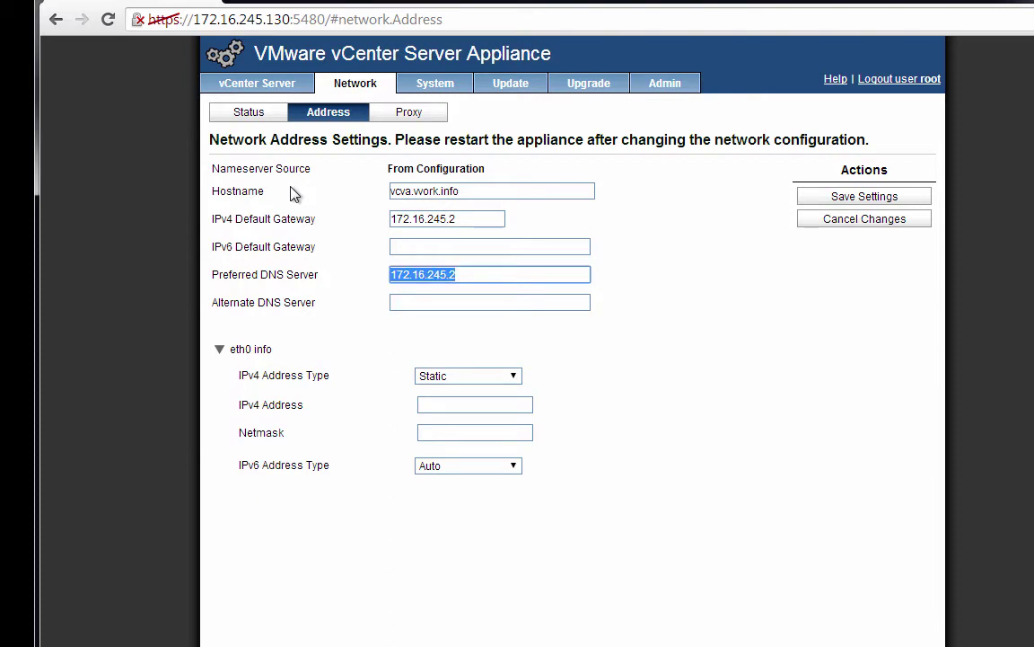
{"action": "key", "text": "End"}
{"action": "key", "text": "BackSpace"}
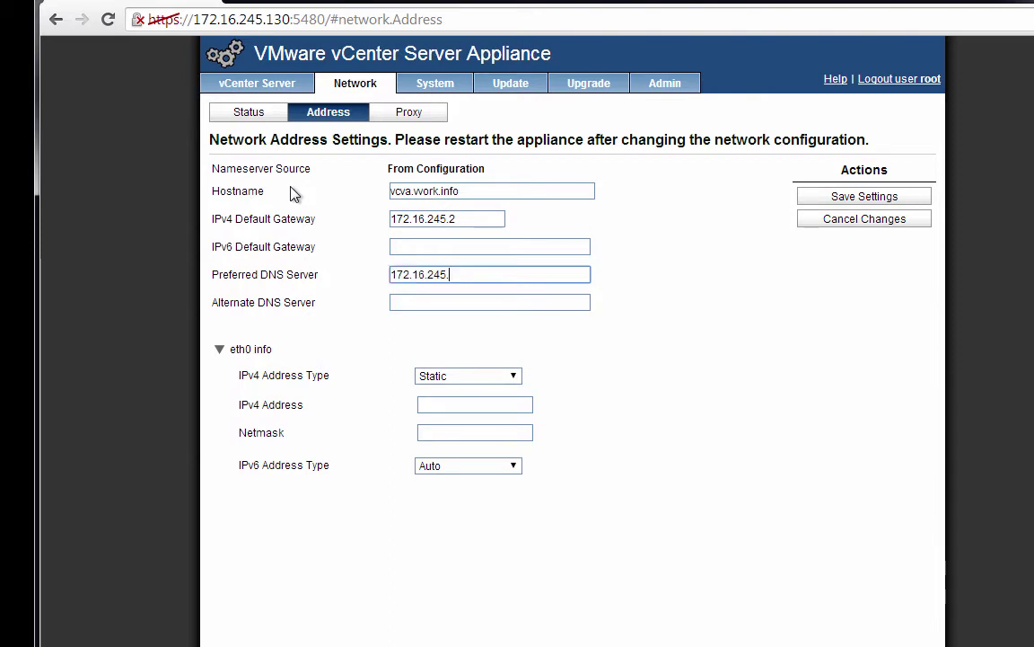
{"action": "type", "text": "1"}
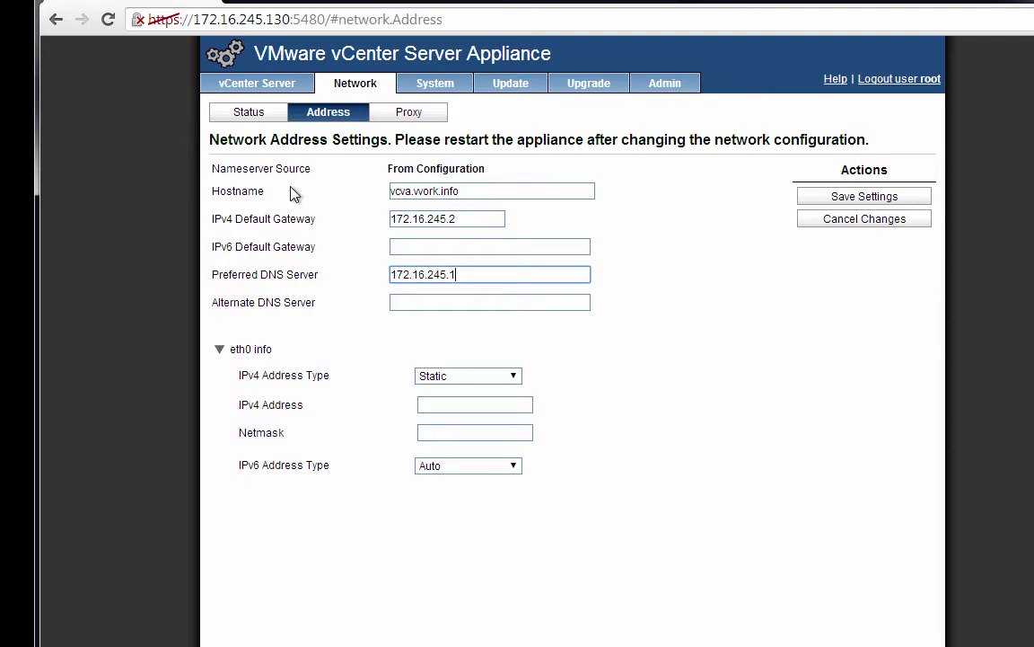
{"action": "key", "text": "Tab"}
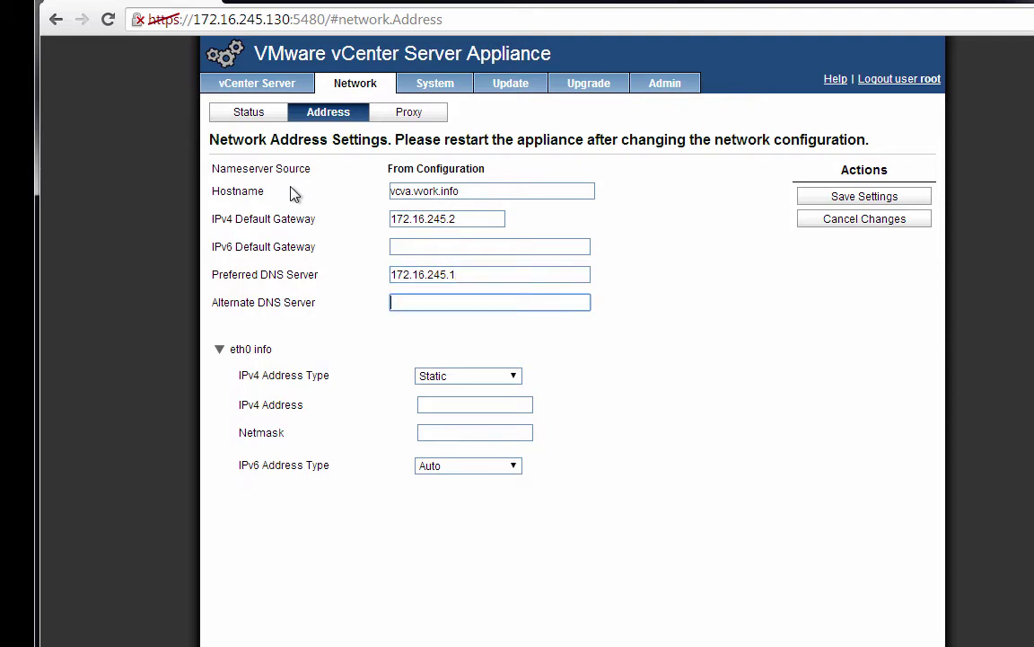
{"action": "key", "text": "Tab"}
{"action": "key", "text": "Tab"}
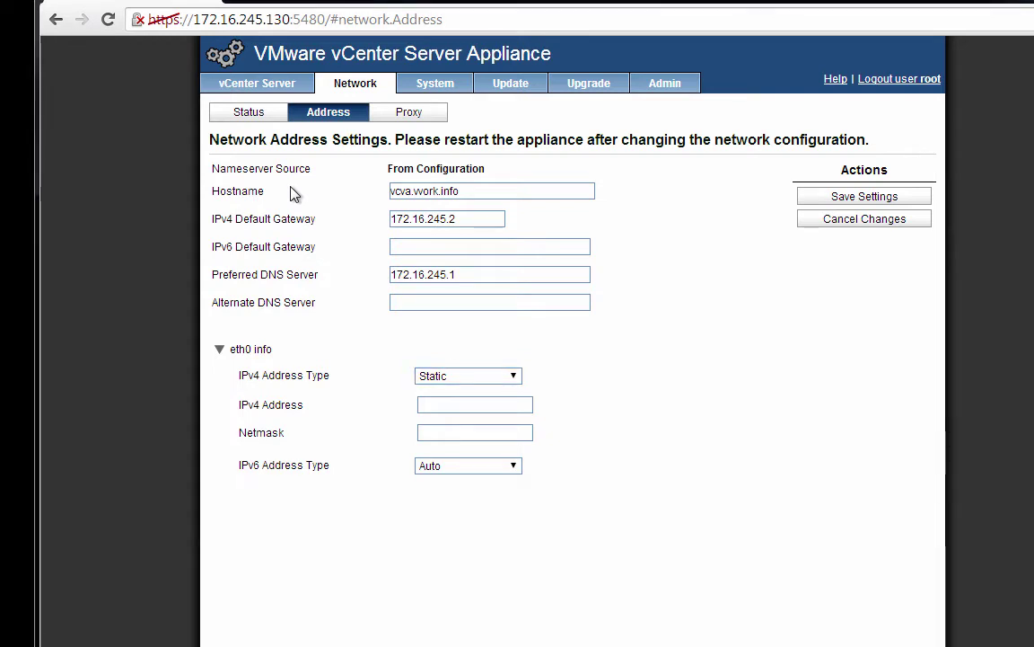
- Enter IPv4 address 172.16.245.103 with netmask 255.255.255.0 and save the settings
{"action": "left_click", "coordinate": [462, 404]}
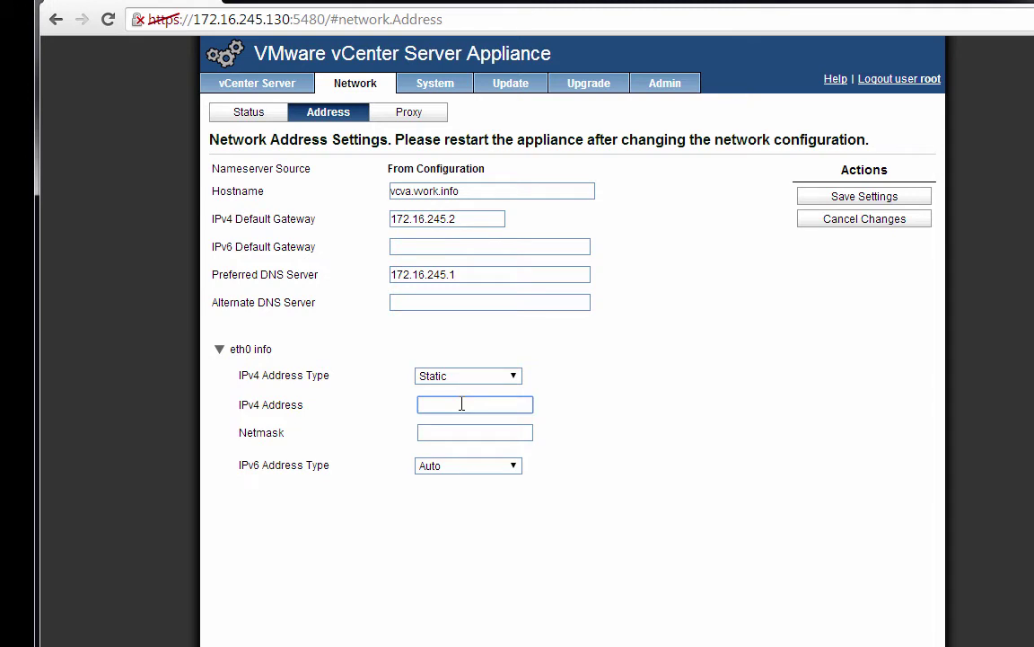
{"action": "type", "text": "172.16"}
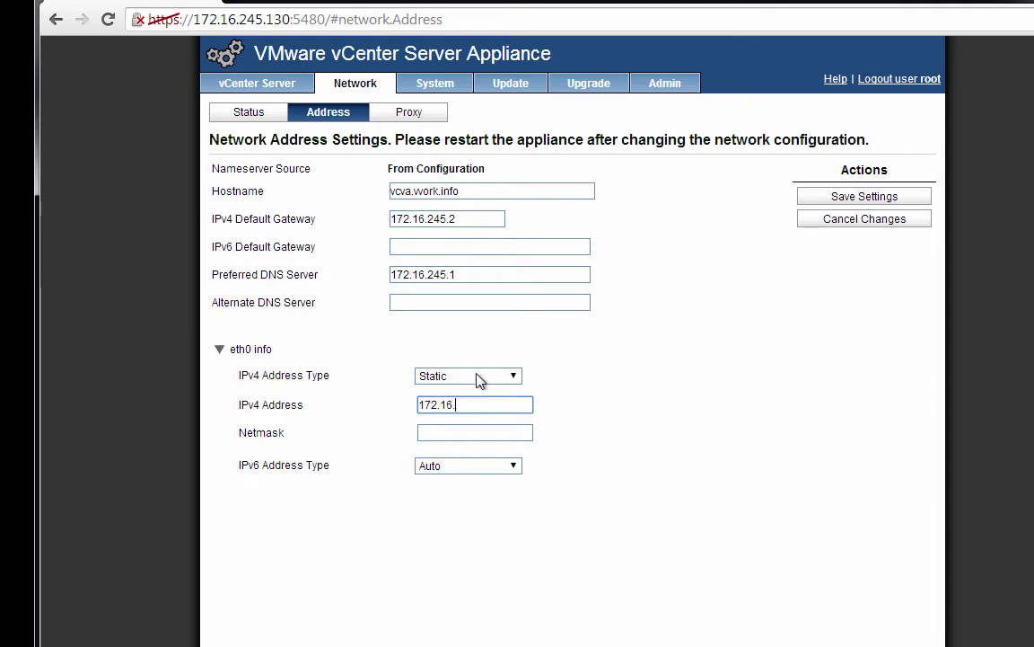
{"action": "type", "text": ".245.103"}
{"action": "key", "text": "Tab"}
{"action": "type", "text": "255.255."}
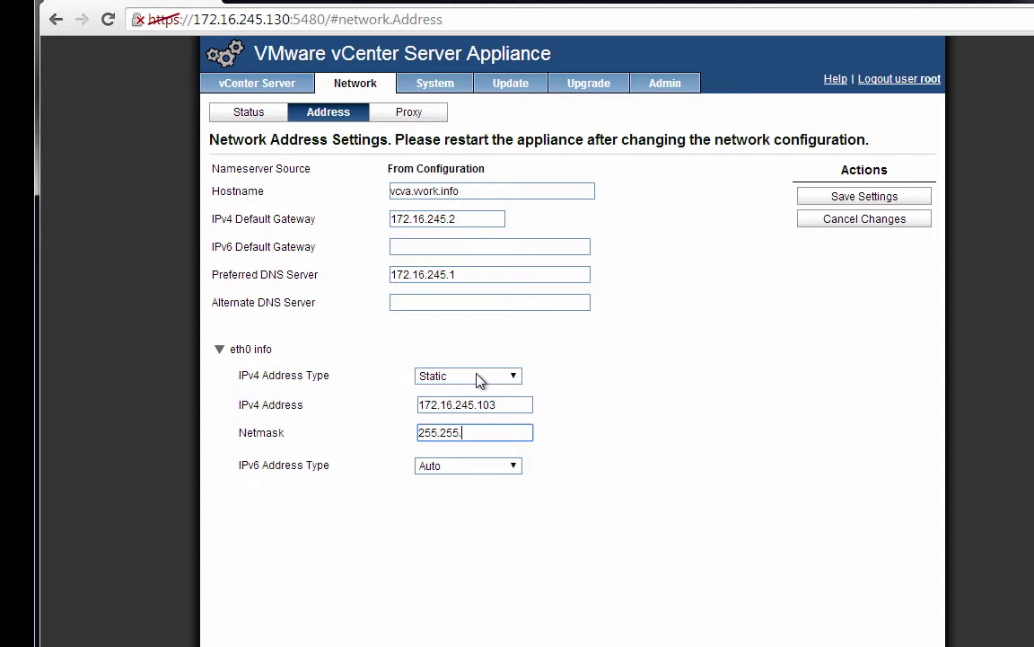
{"action": "type", "text": "255.25"}
{"action": "key", "text": "BackSpace"}
{"action": "key", "text": "BackSpace"}
{"action": "key", "text": "BackSpace"}
{"action": "type", "text": ".0"}
{"action": "left_click", "coordinate": [833, 205]}
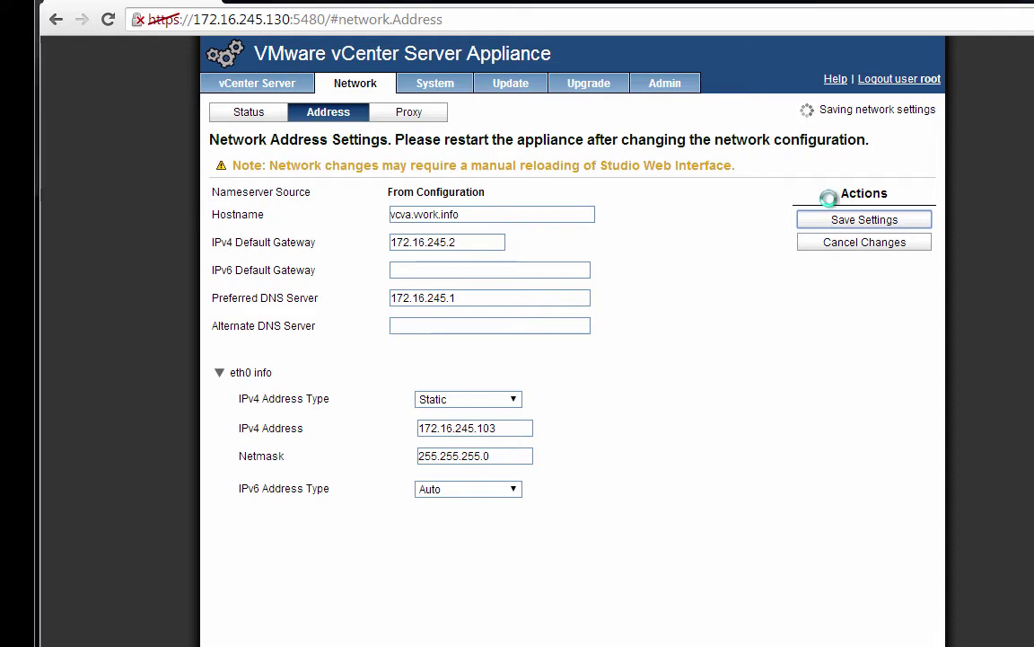
{"action": "key", "text": "alt+Tab"}
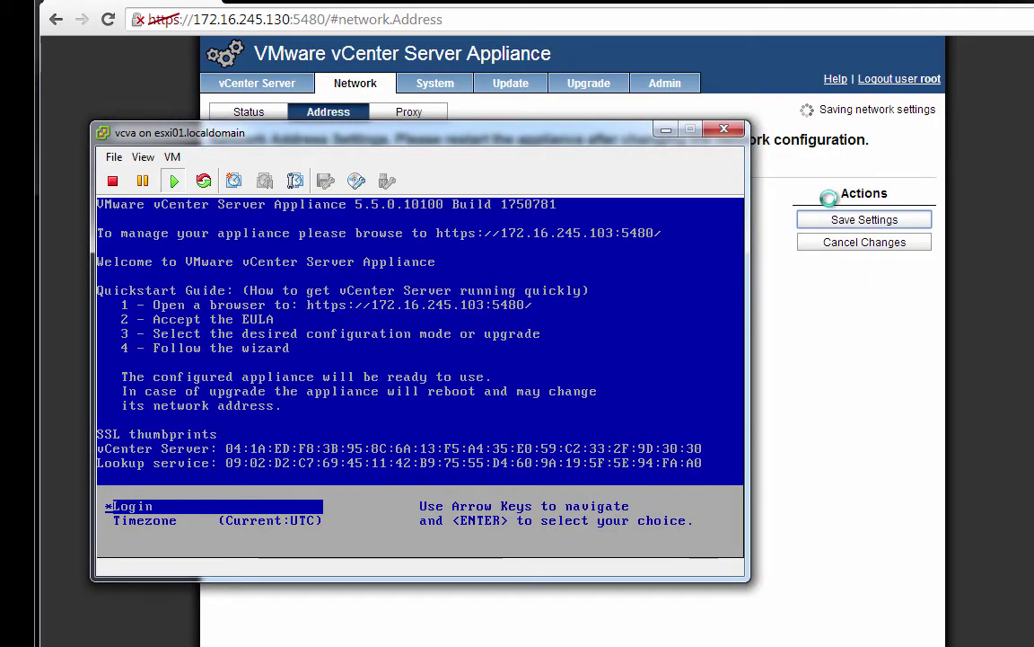
{"action": "key", "text": "alt+Tab"}
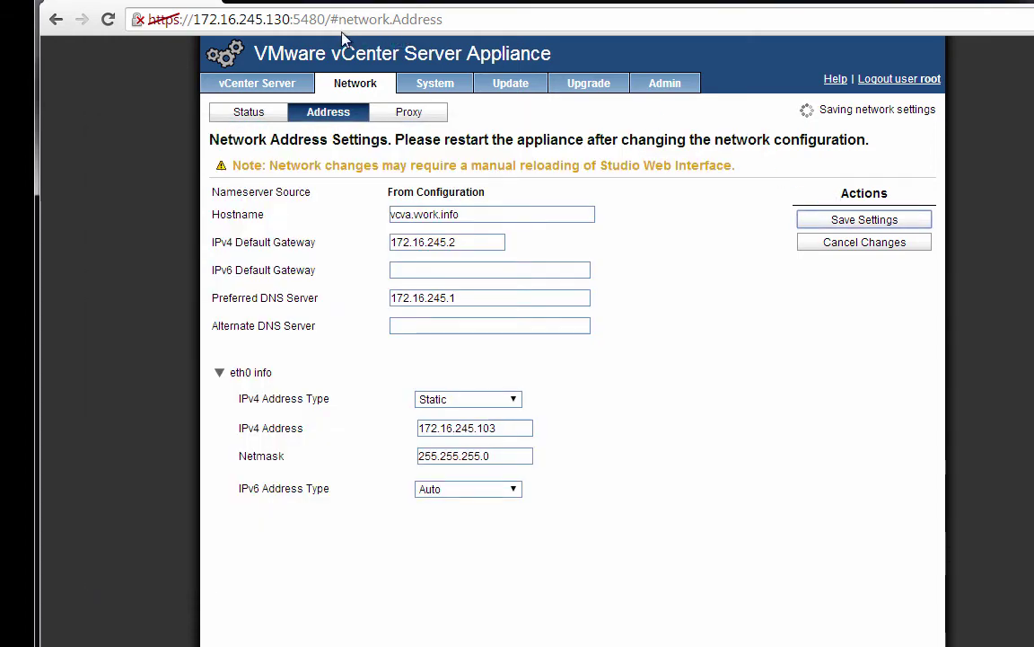
{"action": "left_click", "coordinate": [292, 16]}
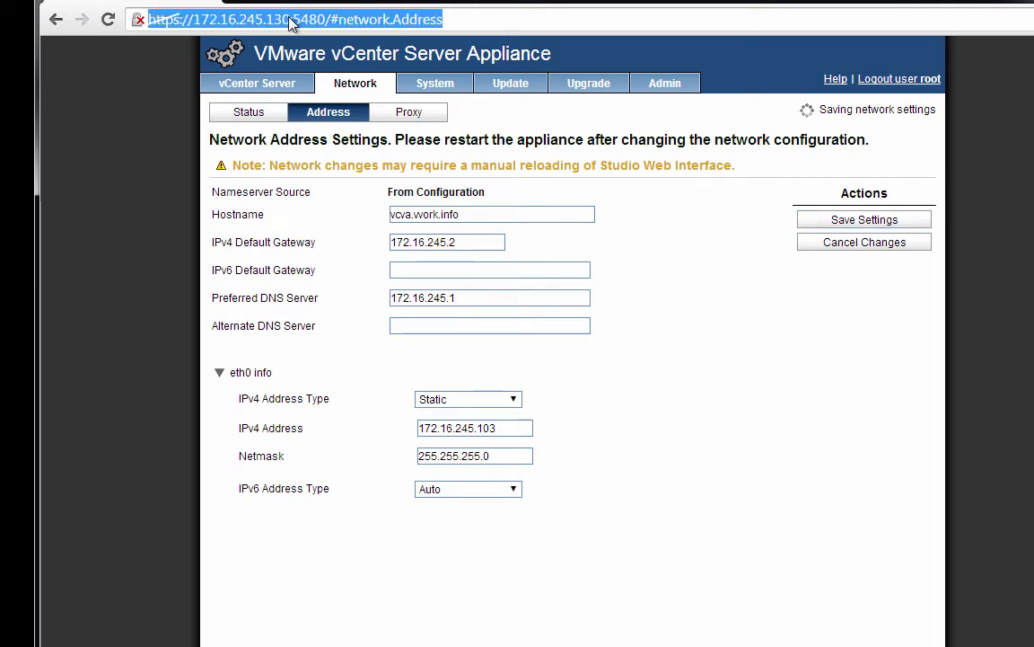
{"action": "left_click", "coordinate": [289, 18]}
{"action": "key", "text": "BackSpace"}
{"action": "key", "text": "BackSpace"}
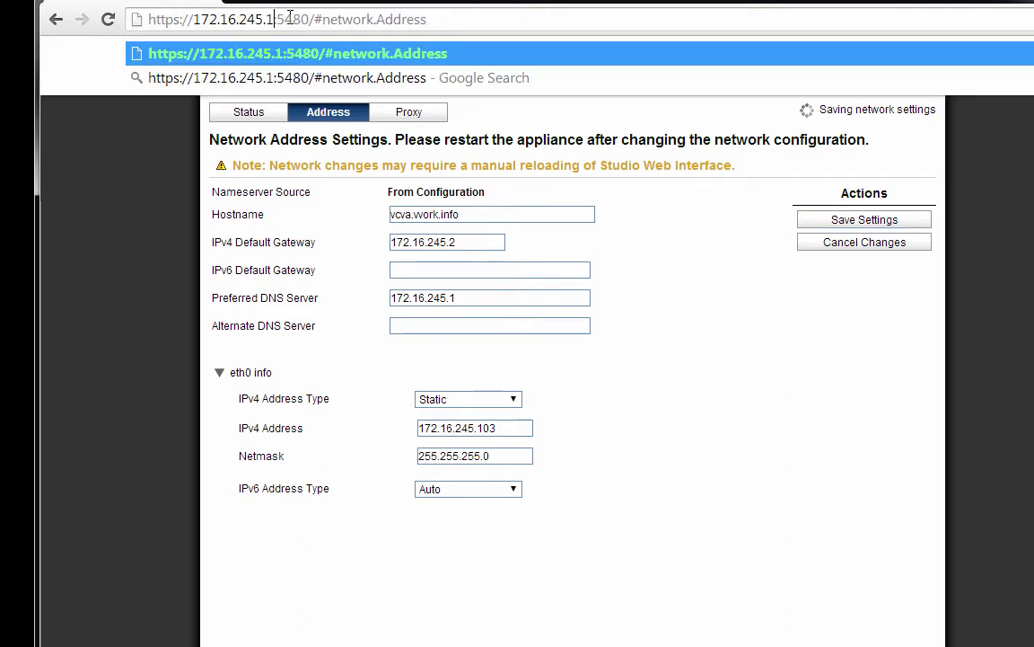
{"action": "type", "text": "03"}
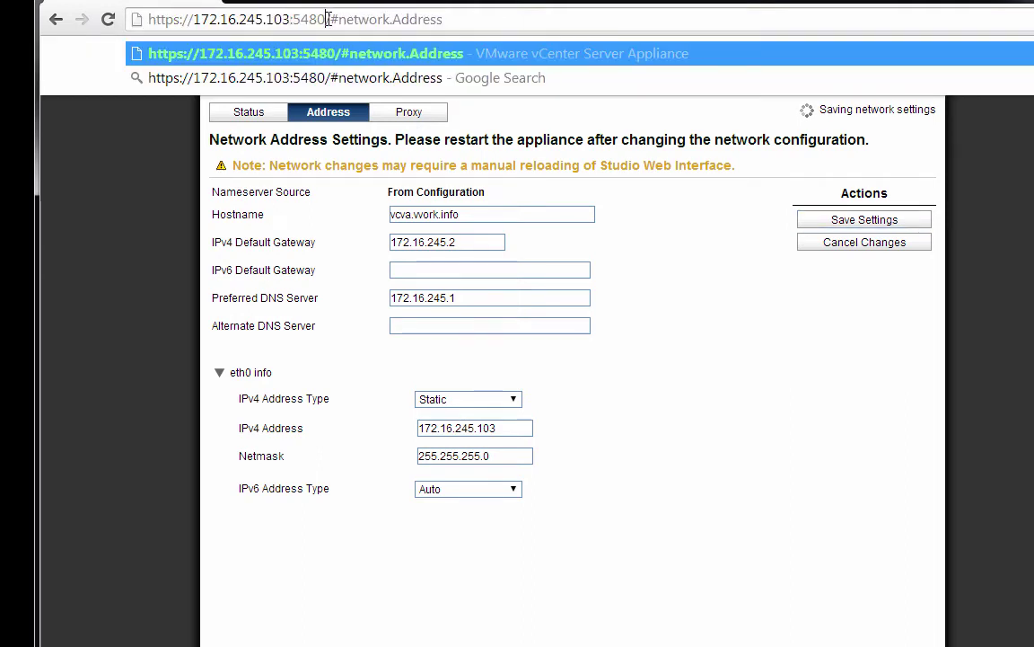
{"action": "left_click_drag", "start_coordinate": [326, 19], "coordinate": [501, 19]}
{"action": "key", "text": "BackSpace"}
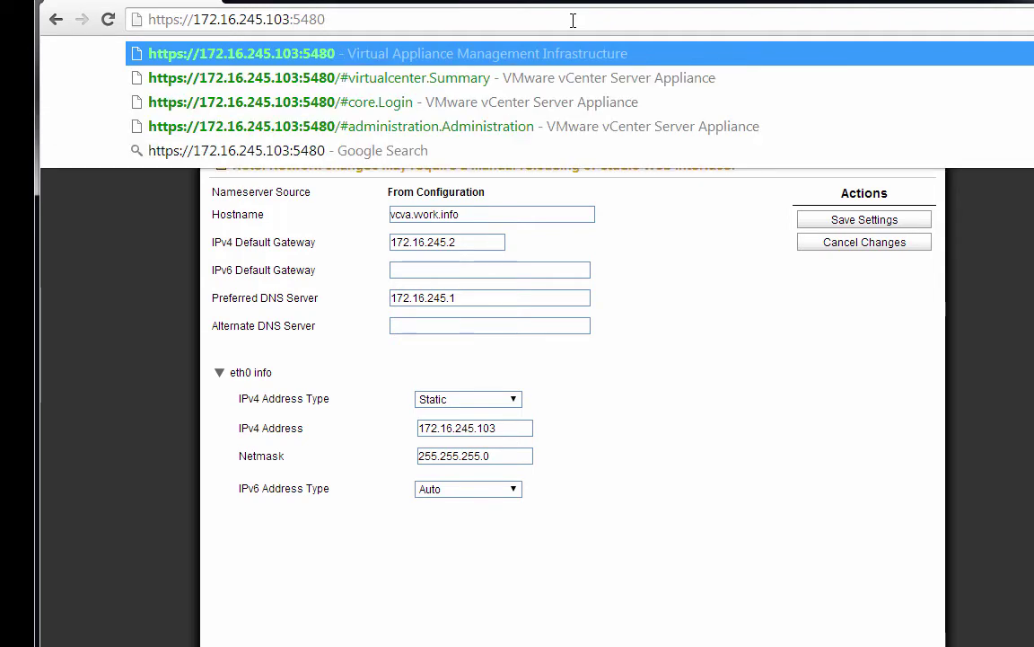
{"action": "key", "text": "Return"}
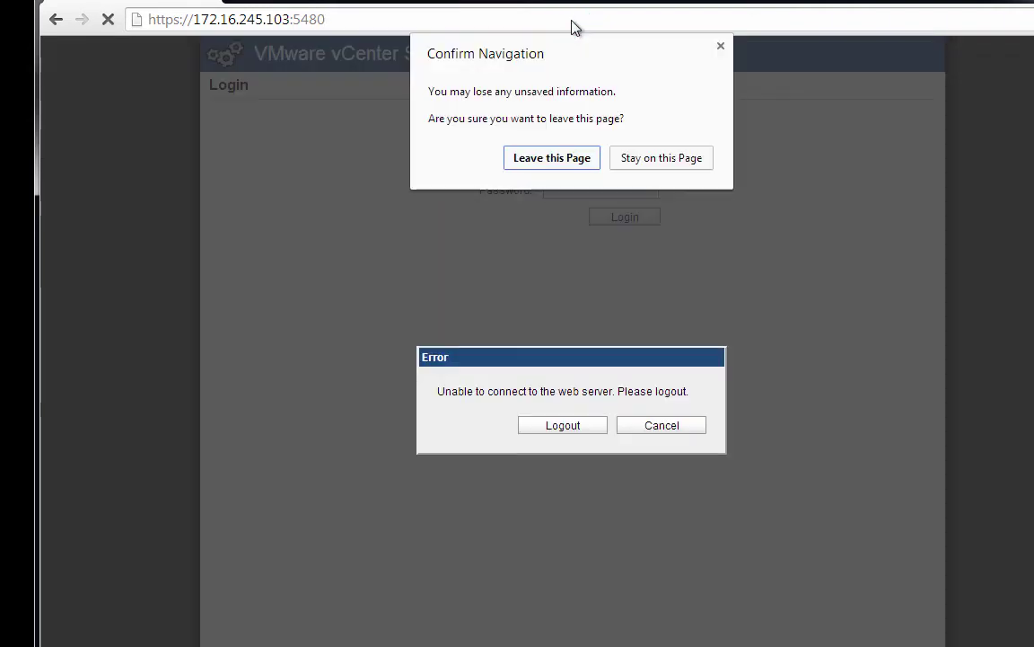
{"action": "left_click", "coordinate": [574, 162]}
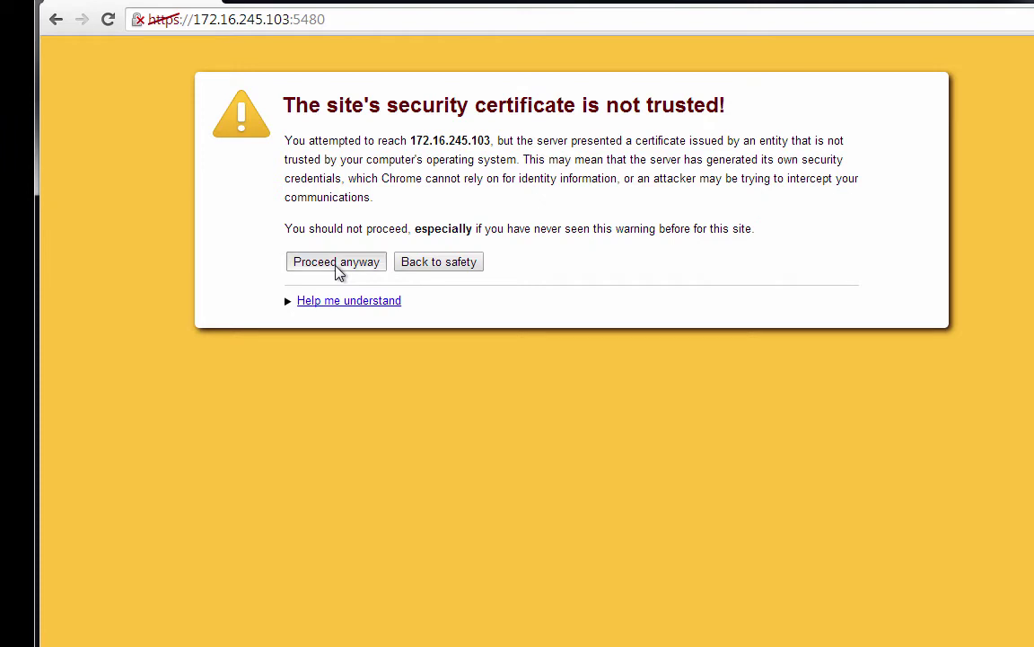
{"action": "left_click", "coordinate": [338, 264]}
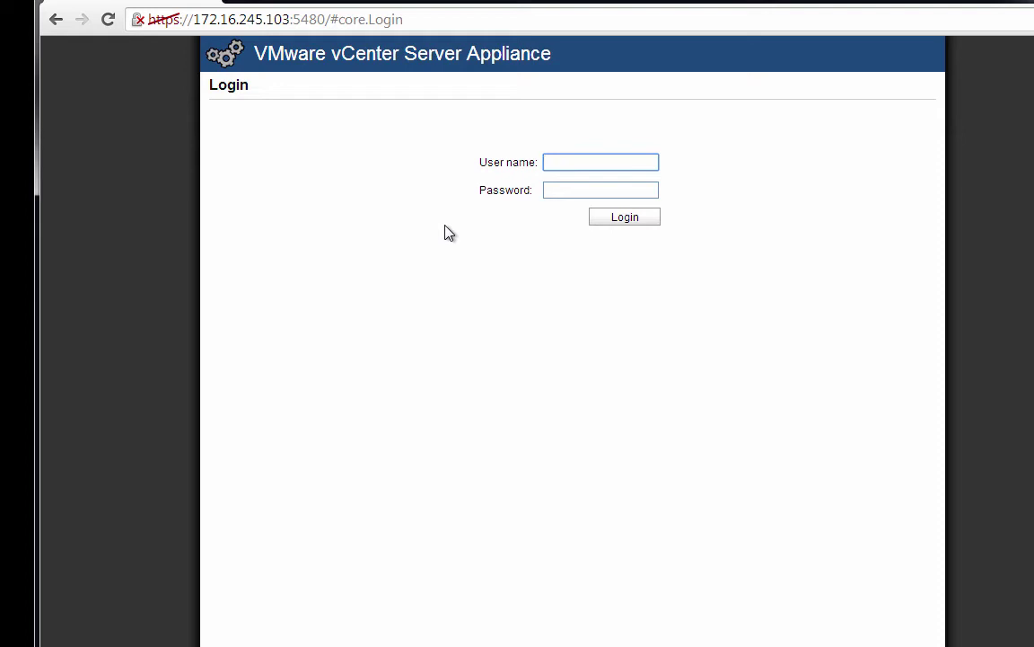
- Log in to the appliance as root with the administrator password
{"action": "type", "text": "root"}
{"action": "key", "text": "Tab"}
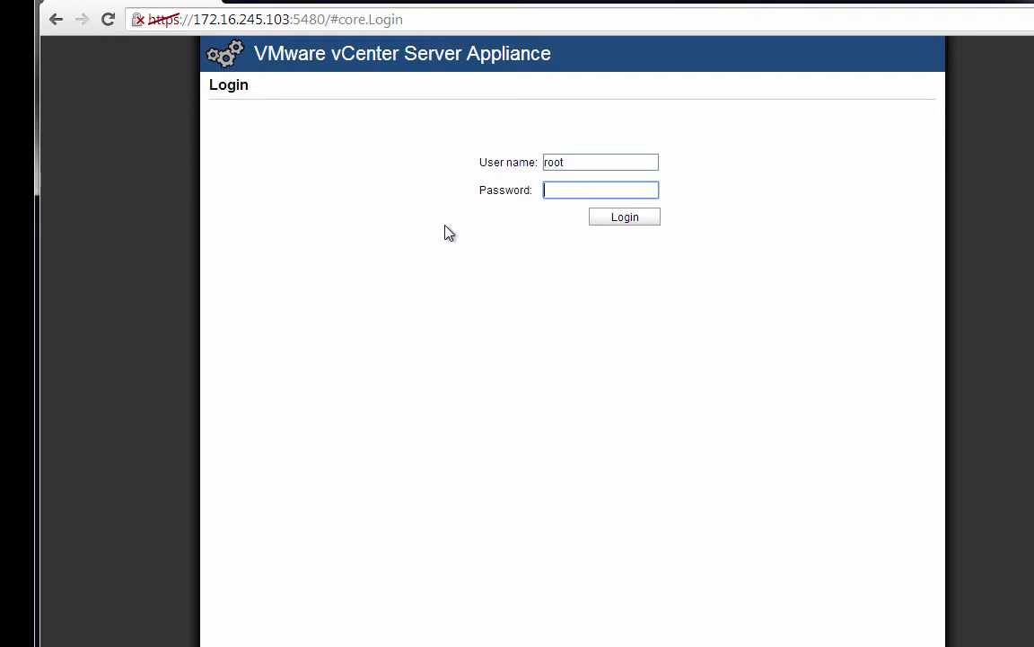
{"action": "left_click", "coordinate": [623, 220]}
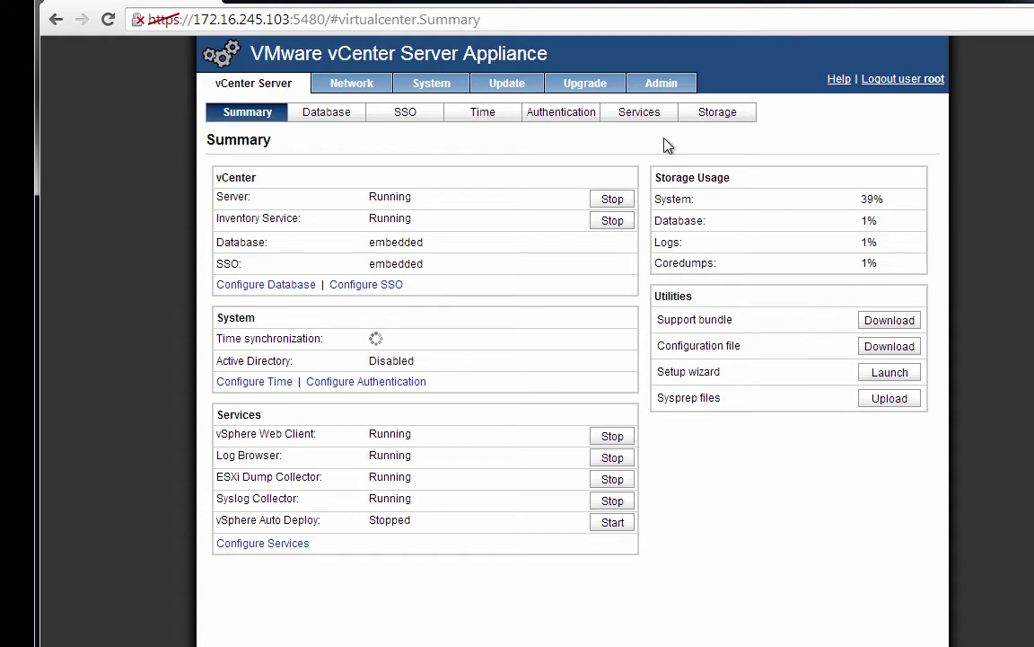
- On the Admin tab, set a new root password that never expires, submit, and log out
{"action": "left_click", "coordinate": [661, 87]}
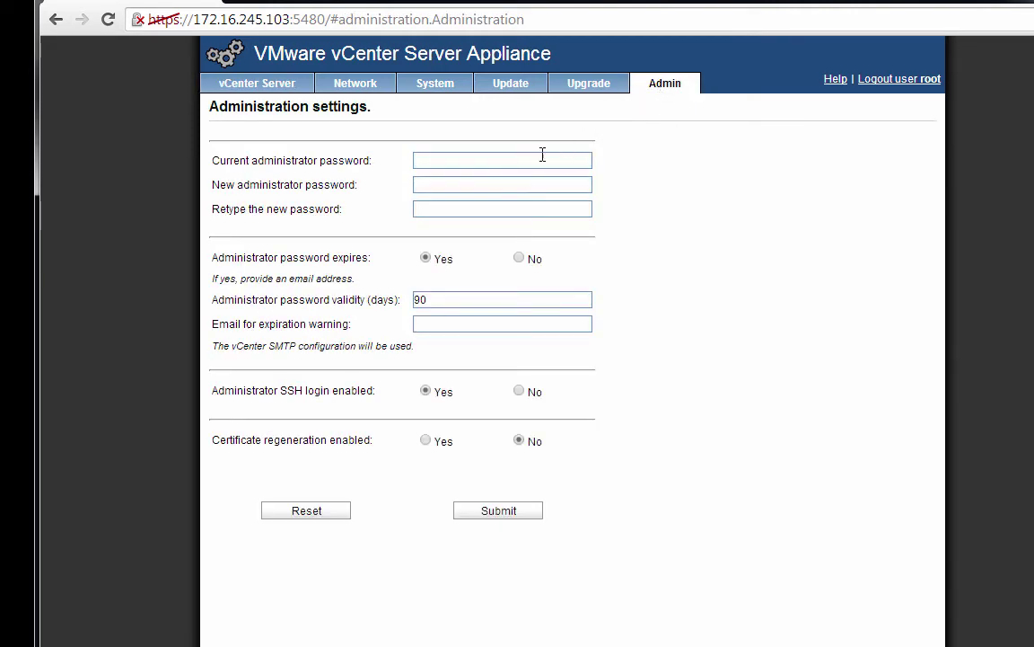
{"action": "left_click", "coordinate": [496, 158]}
{"action": "key", "text": "Tab"}
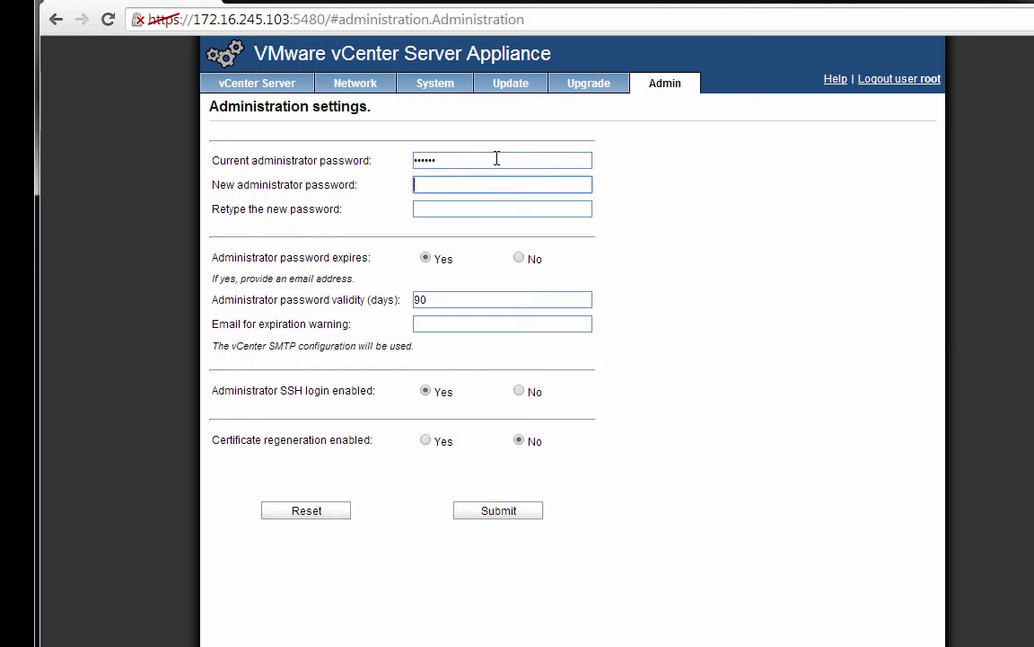
{"action": "key", "text": "Tab"}
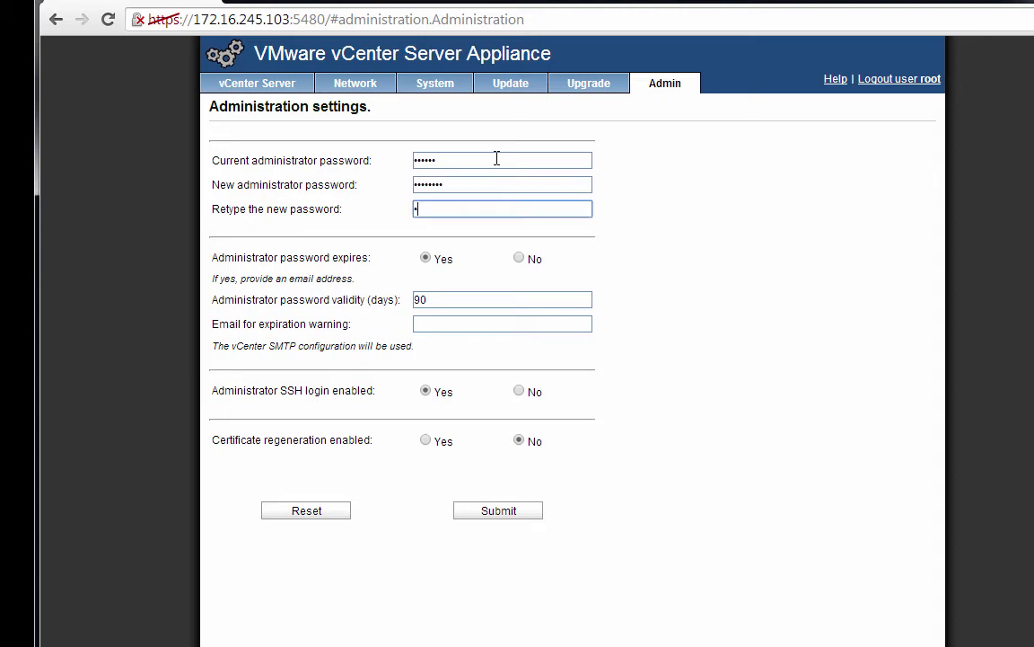
{"action": "left_click", "coordinate": [519, 258]}
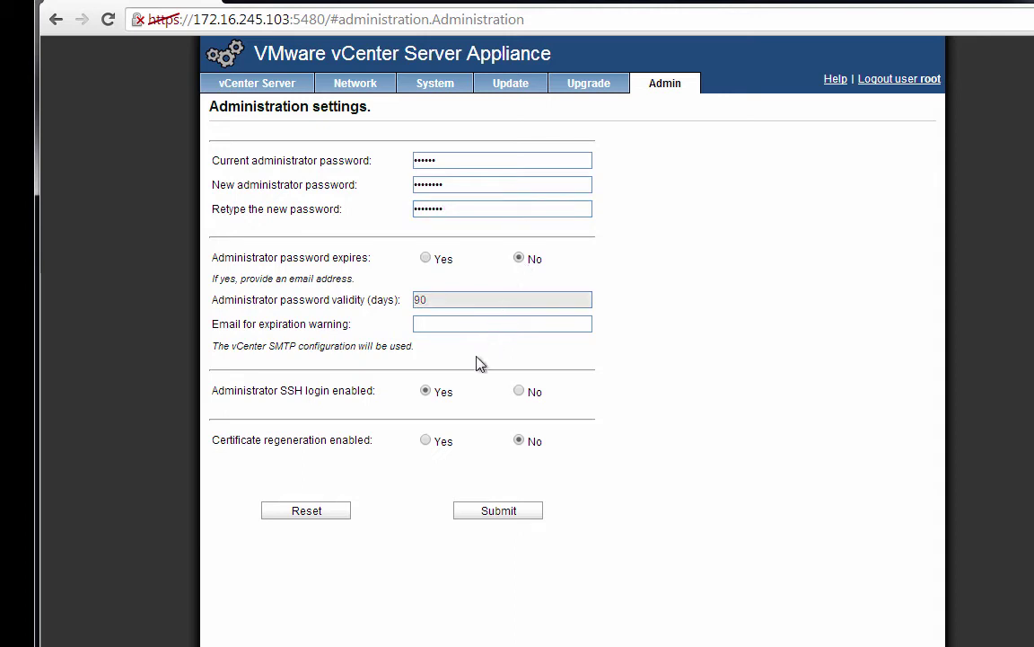
{"action": "left_click", "coordinate": [474, 514]}
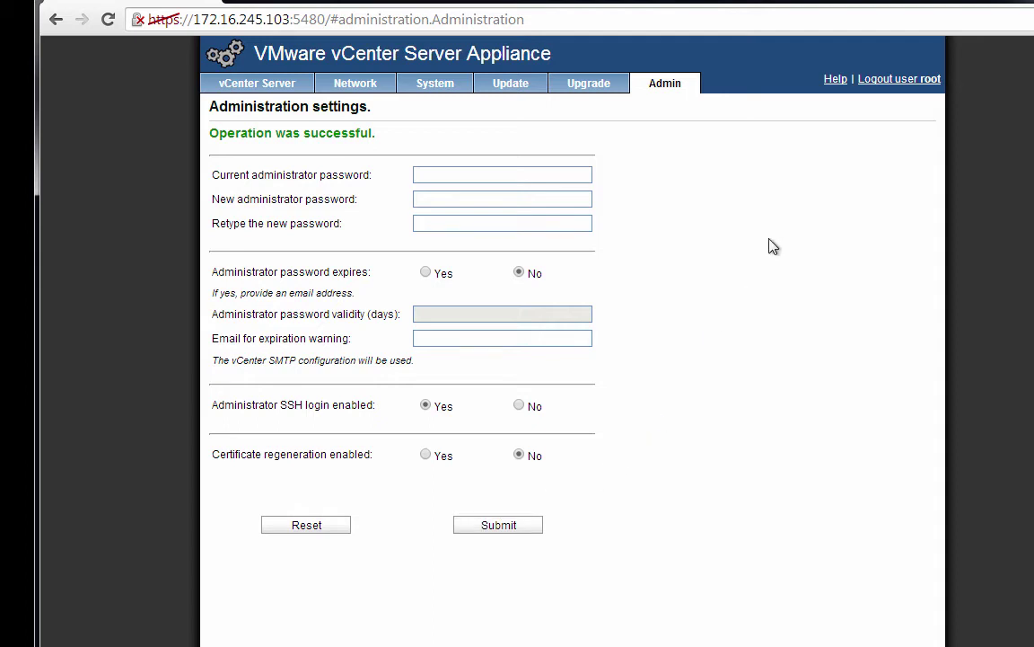
{"action": "left_click", "coordinate": [901, 80]}
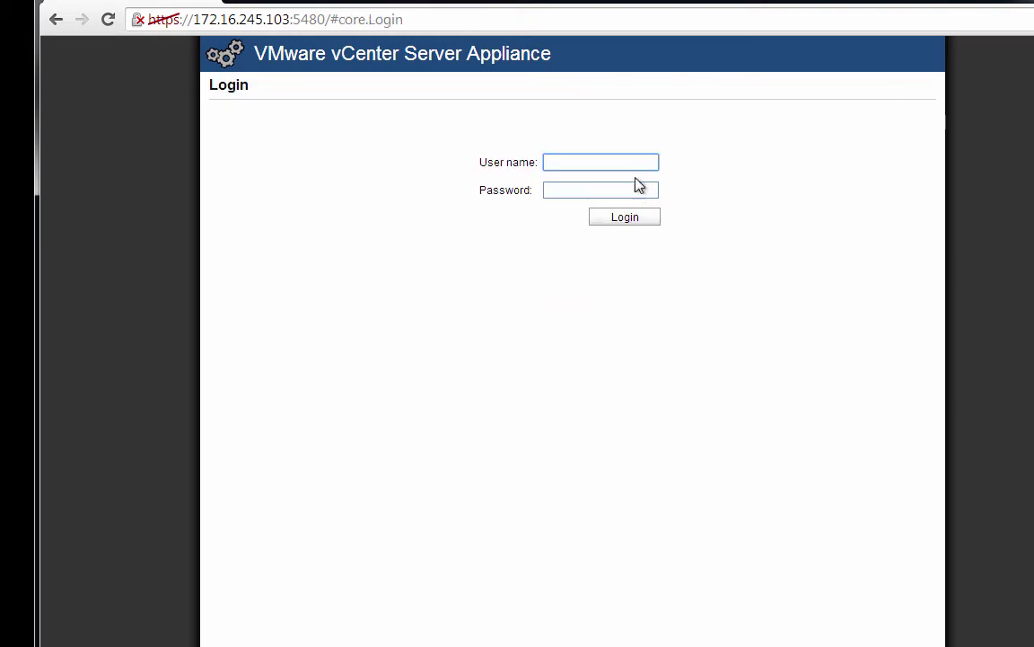
{"action": "type", "text": "root"}
{"action": "key", "text": "Tab"}
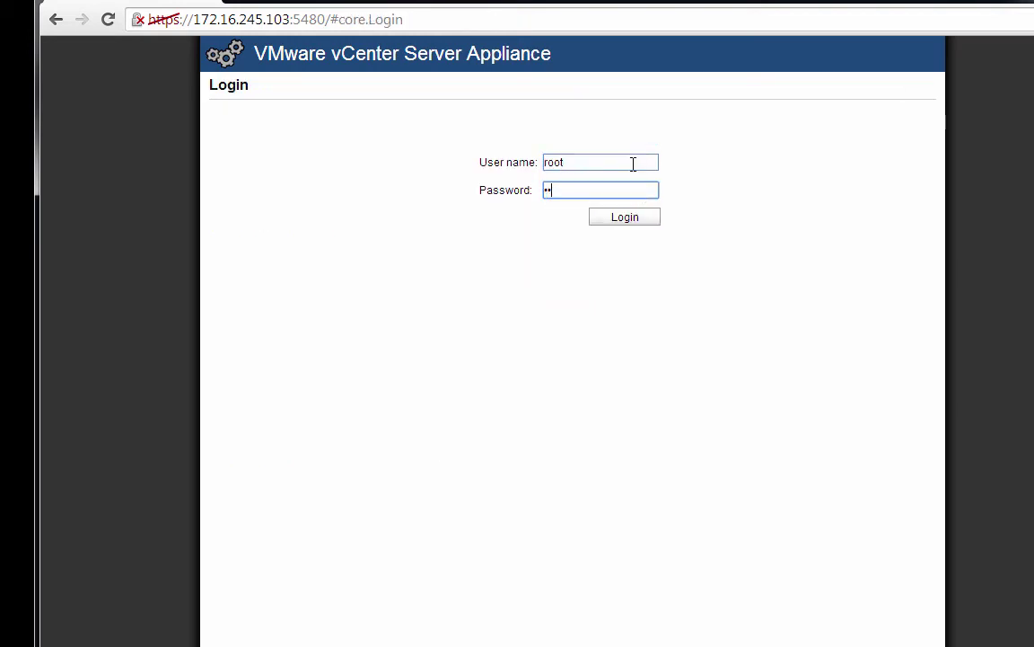
{"action": "left_click", "coordinate": [632, 218]}
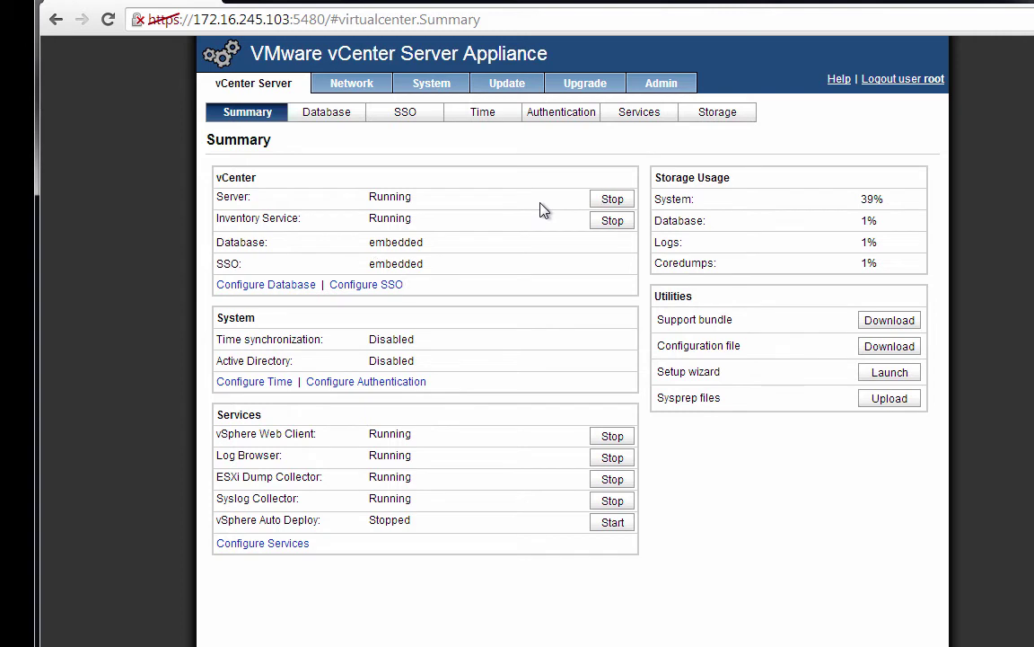
{"action": "left_click", "coordinate": [885, 81]}
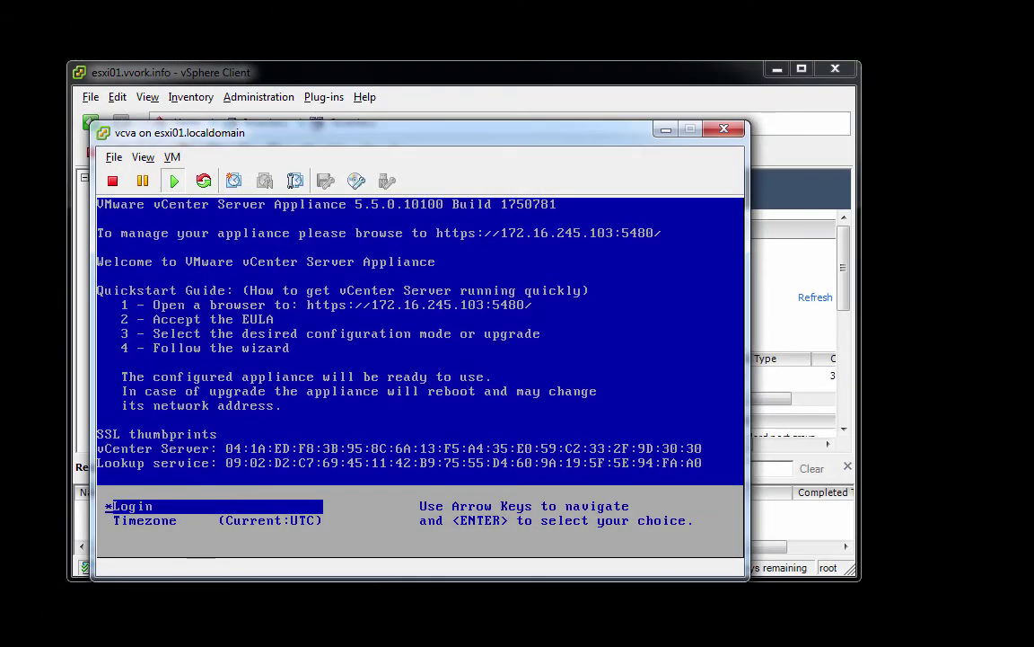
- Close the vcva console window and the esxi01 vSphere Client session
{"action": "left_click", "coordinate": [733, 130]}
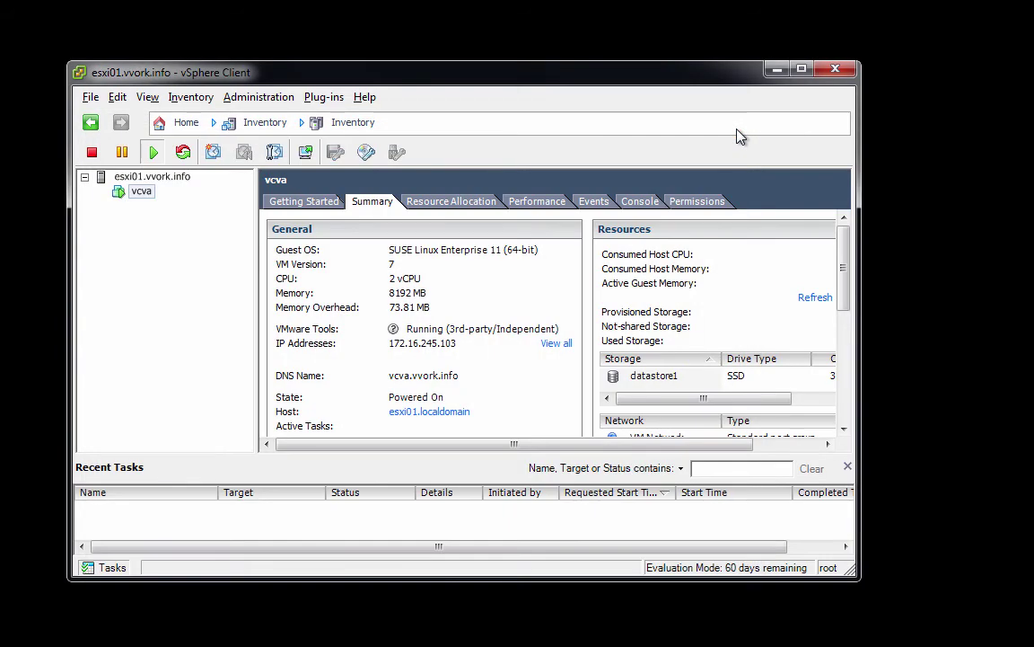
{"action": "left_click", "coordinate": [835, 69]}
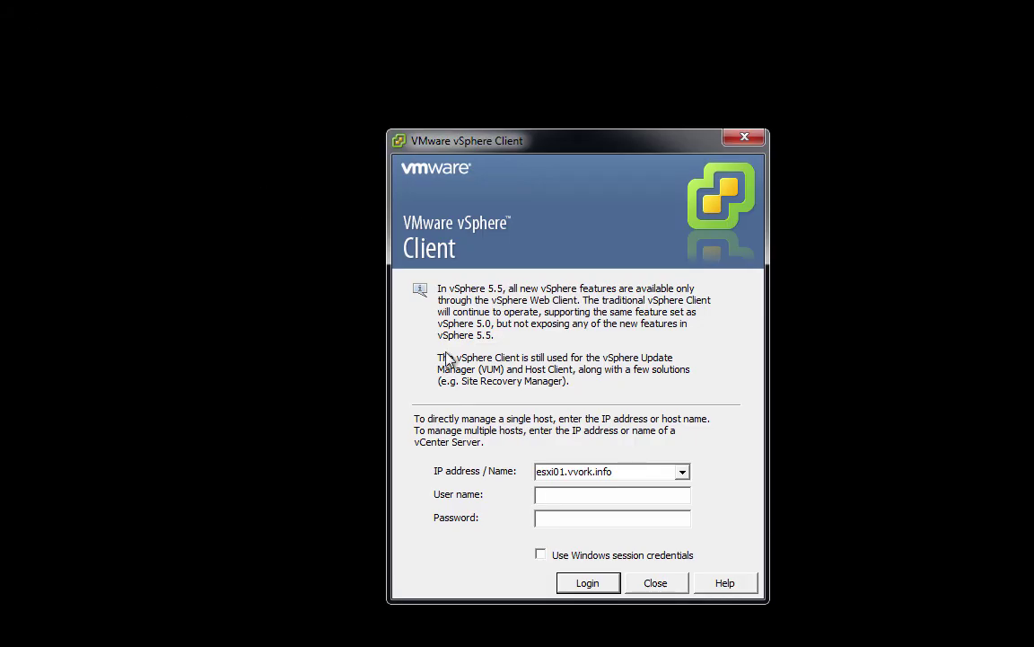
- Log in to vcva.vvork.info as root, ignoring the warning and accepting the new certificate
{"action": "left_click", "coordinate": [564, 471]}
{"action": "left_click", "coordinate": [564, 471]}
{"action": "left_click_drag", "start_coordinate": [564, 471], "coordinate": [492, 464]}
{"action": "type", "text": "vc"}
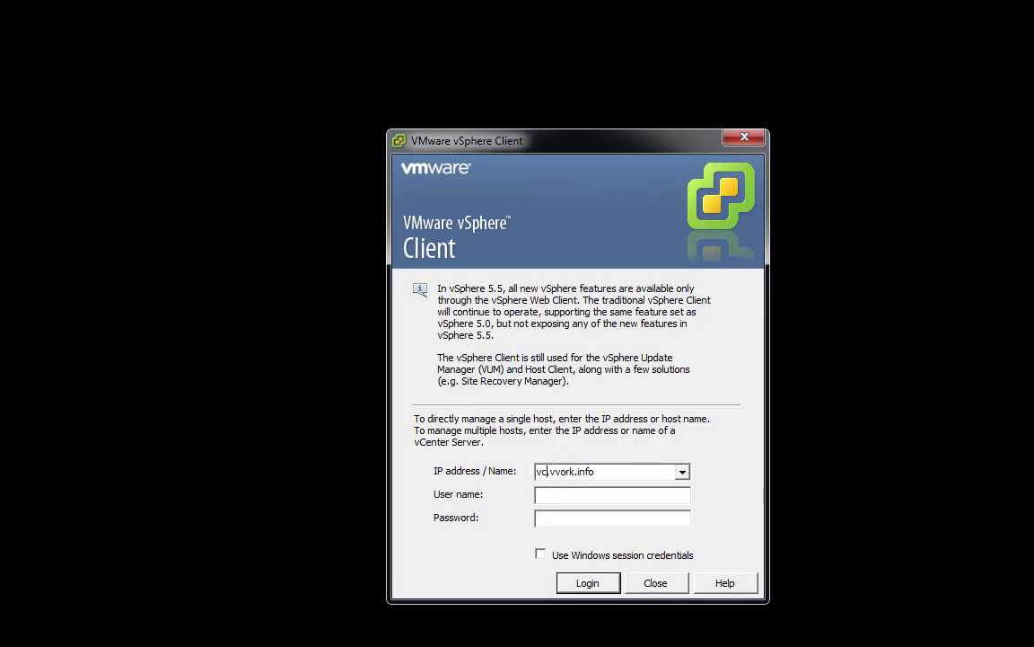
{"action": "type", "text": "varo"}
{"action": "type", "text": "**"}
{"action": "type", "text": "******"}
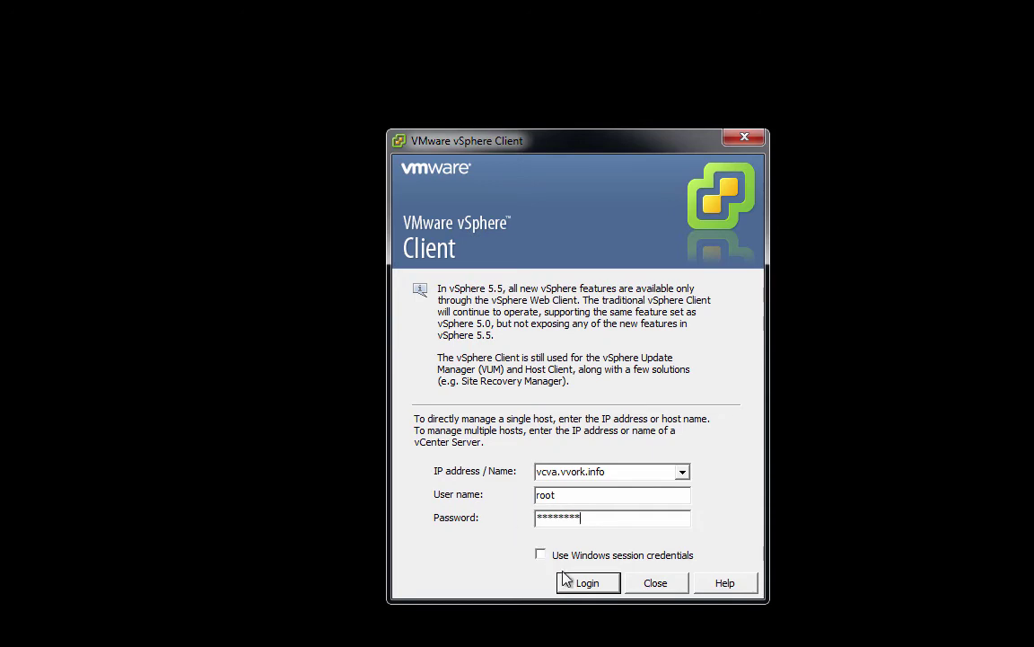
{"action": "left_click", "coordinate": [581, 585]}
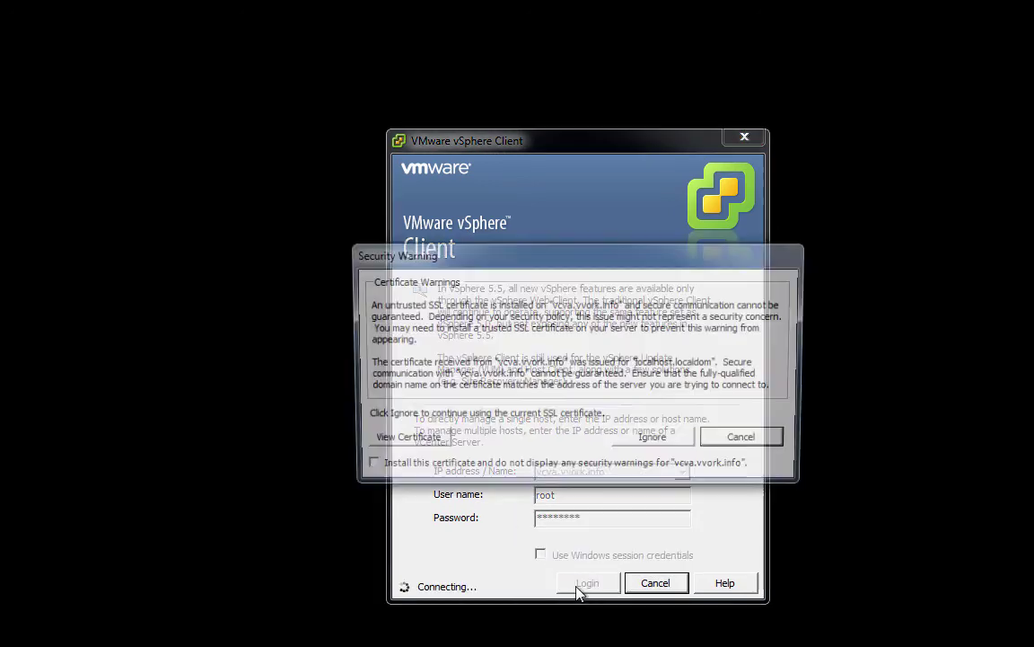
{"action": "left_click", "coordinate": [654, 441]}
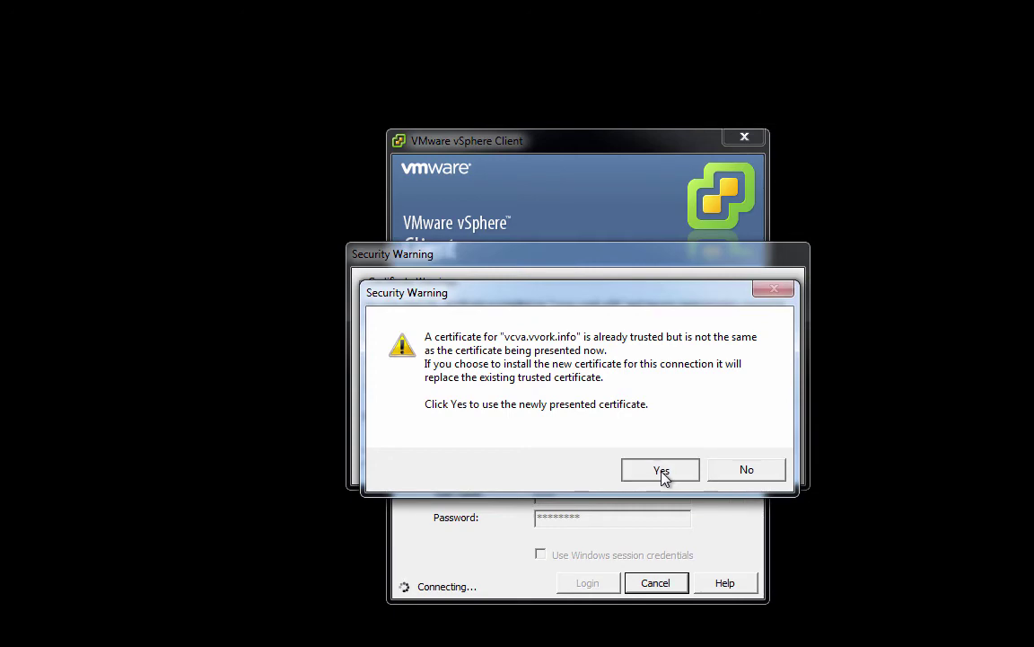
{"action": "left_click", "coordinate": [662, 473]}
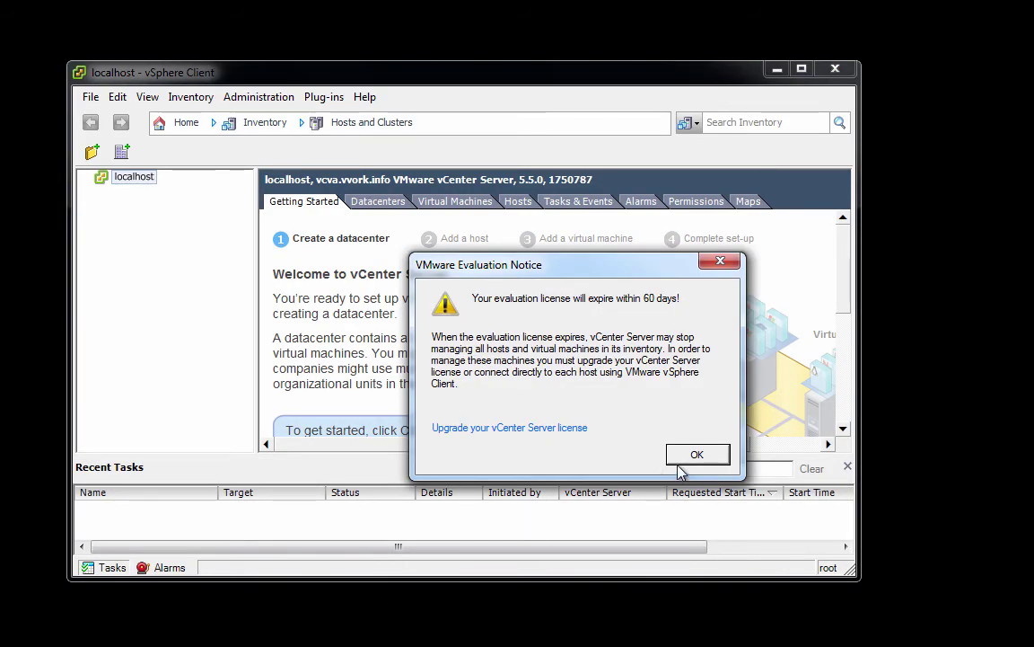
- Dismiss the evaluation licence notice and rename localhost to vcva.vvork.info
{"action": "left_click", "coordinate": [683, 468]}
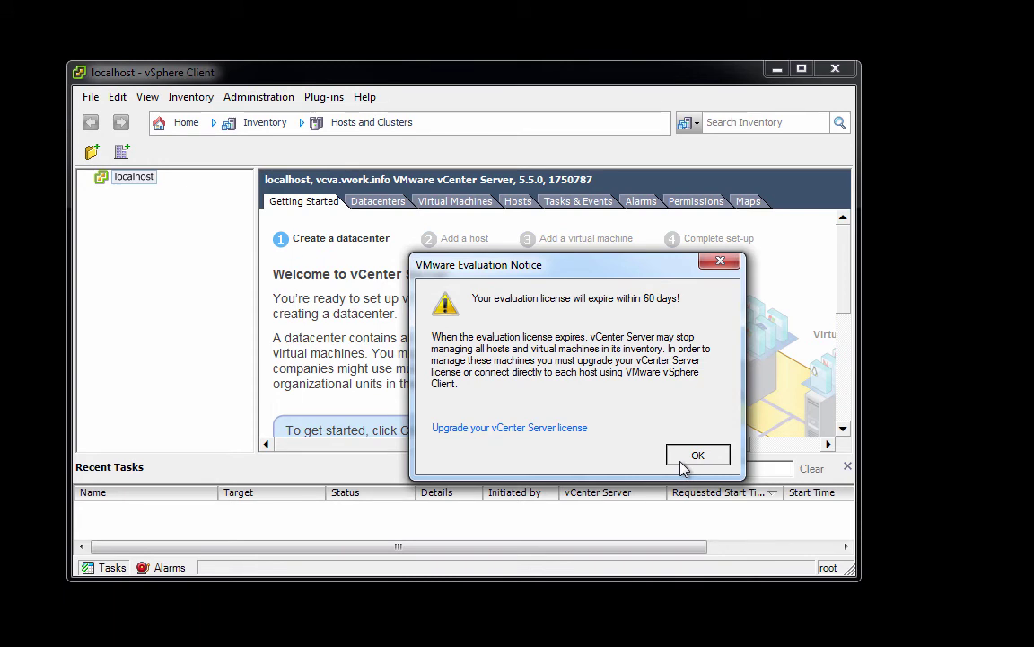
{"action": "left_click", "coordinate": [697, 455]}
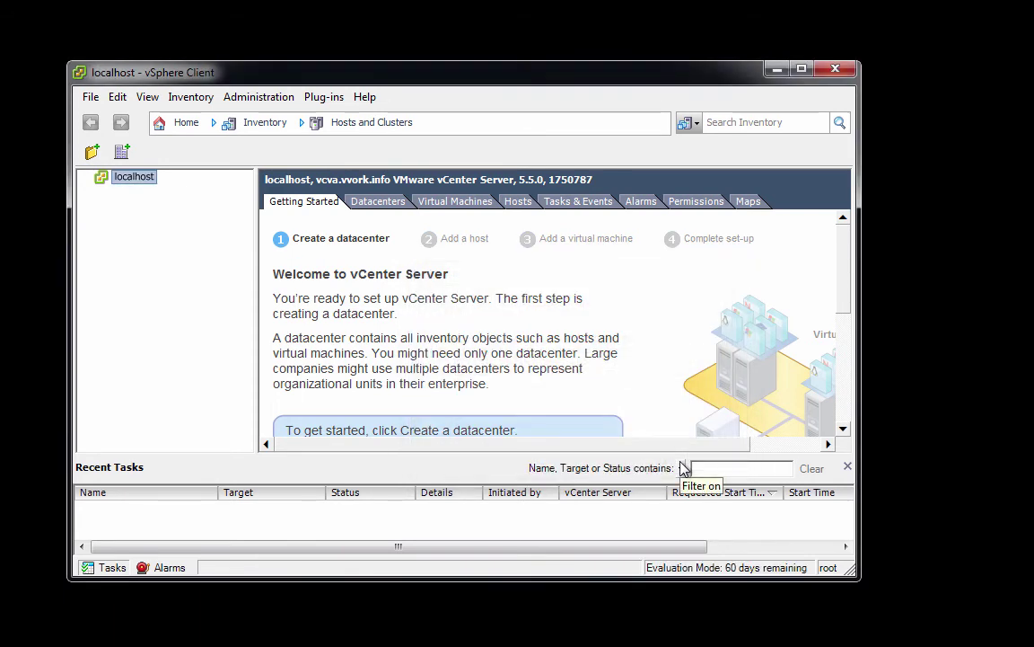
{"action": "right_click", "coordinate": [133, 184]}
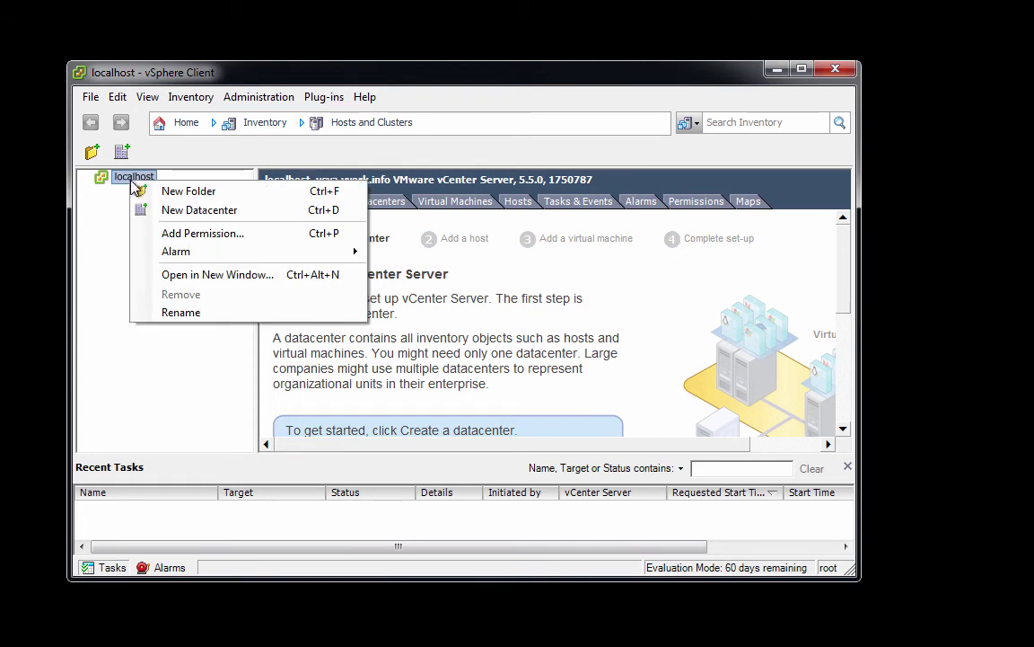
{"action": "left_click", "coordinate": [180, 312]}
{"action": "type", "text": "v"}
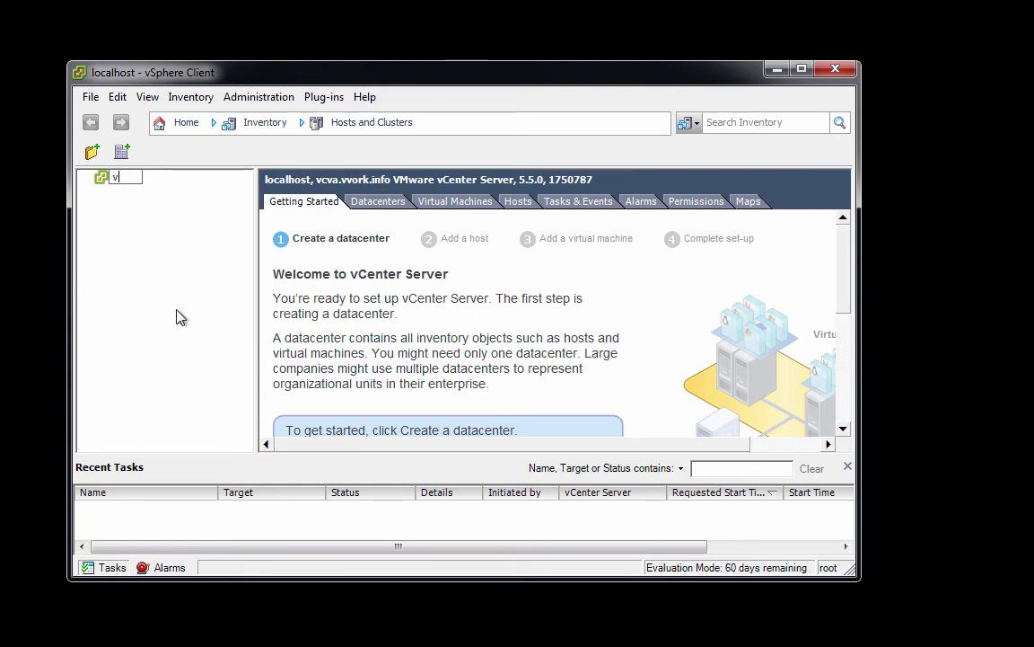
{"action": "type", "text": "cva.vvork.info"}
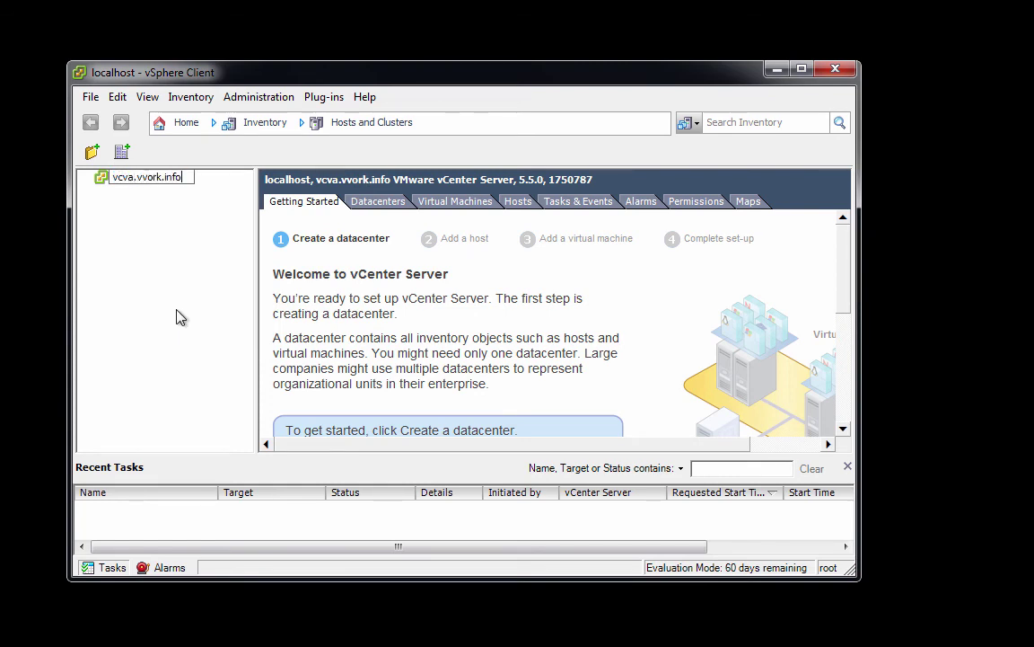
{"action": "key", "text": "Return"}
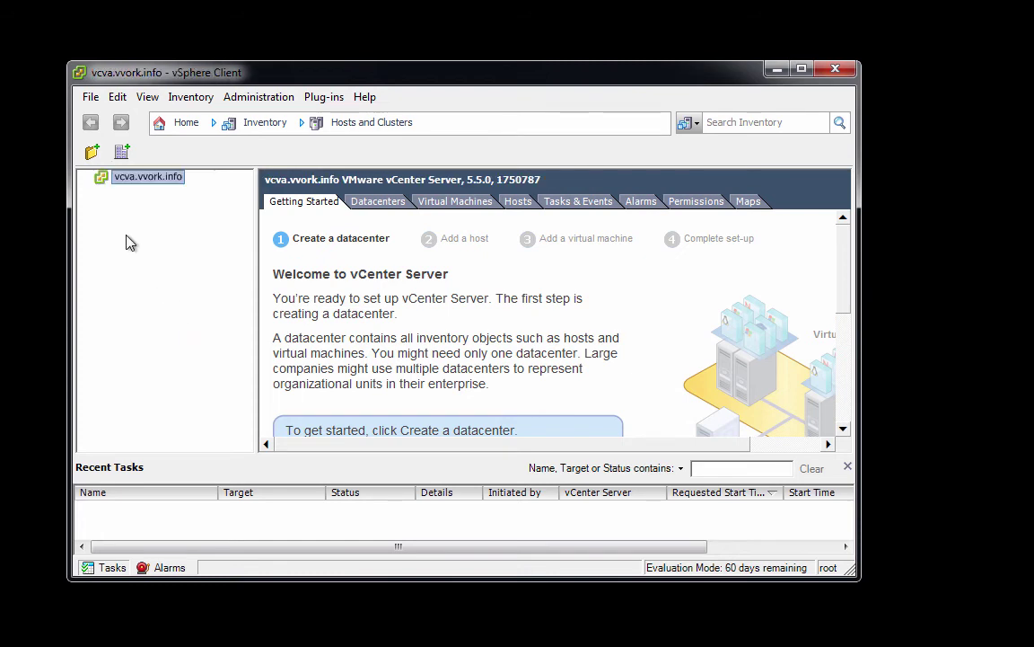
- Create a new datacenter named Training under vcva.vvork.info
{"action": "right_click", "coordinate": [103, 182]}
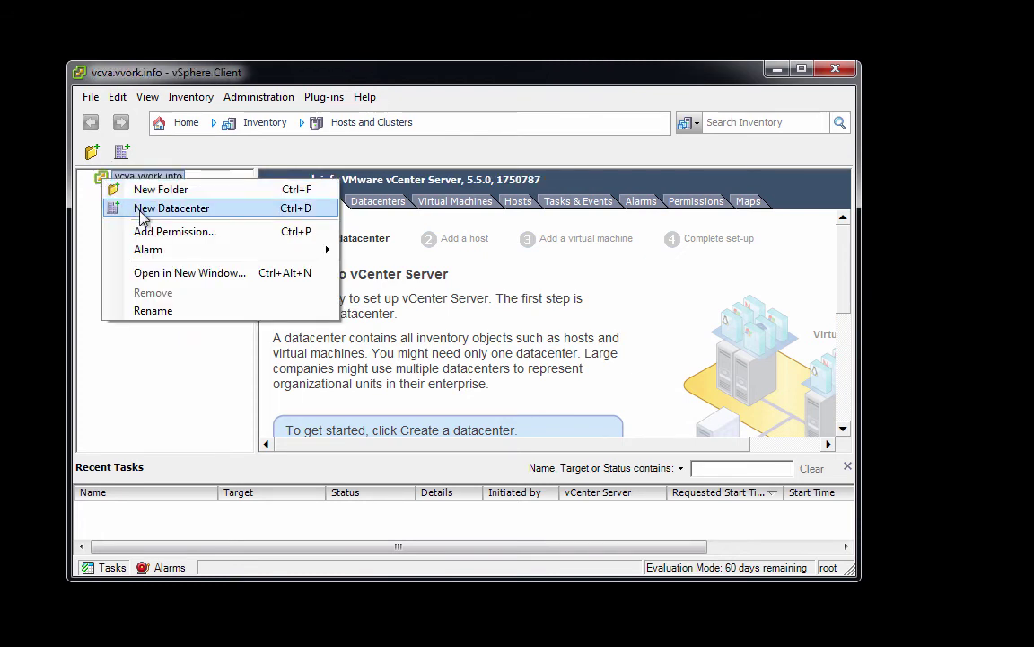
{"action": "left_click", "coordinate": [141, 212]}
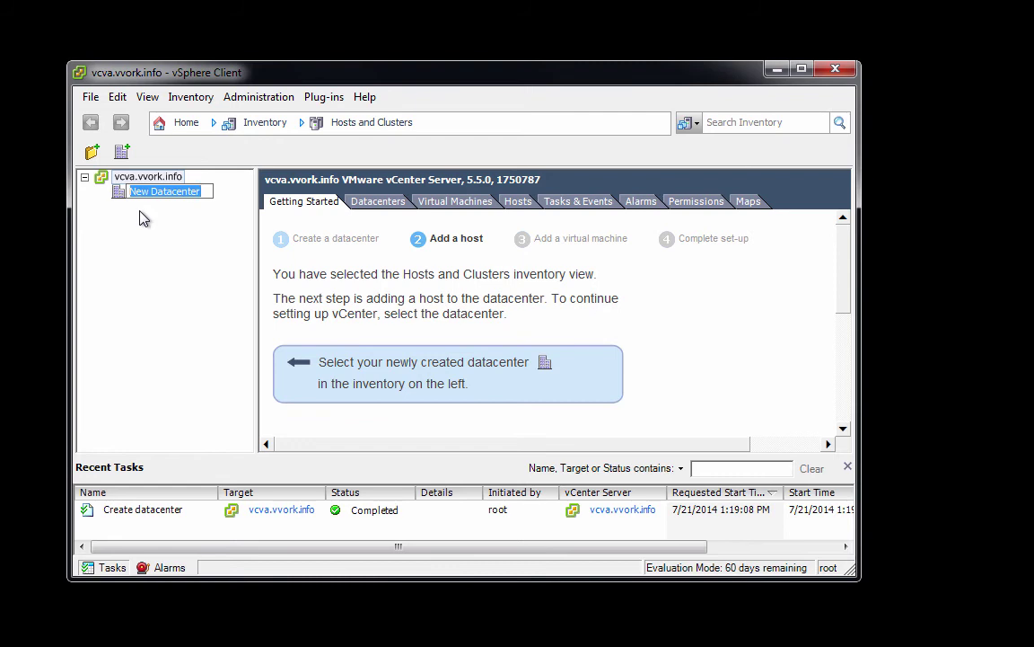
{"action": "type", "text": "Training"}
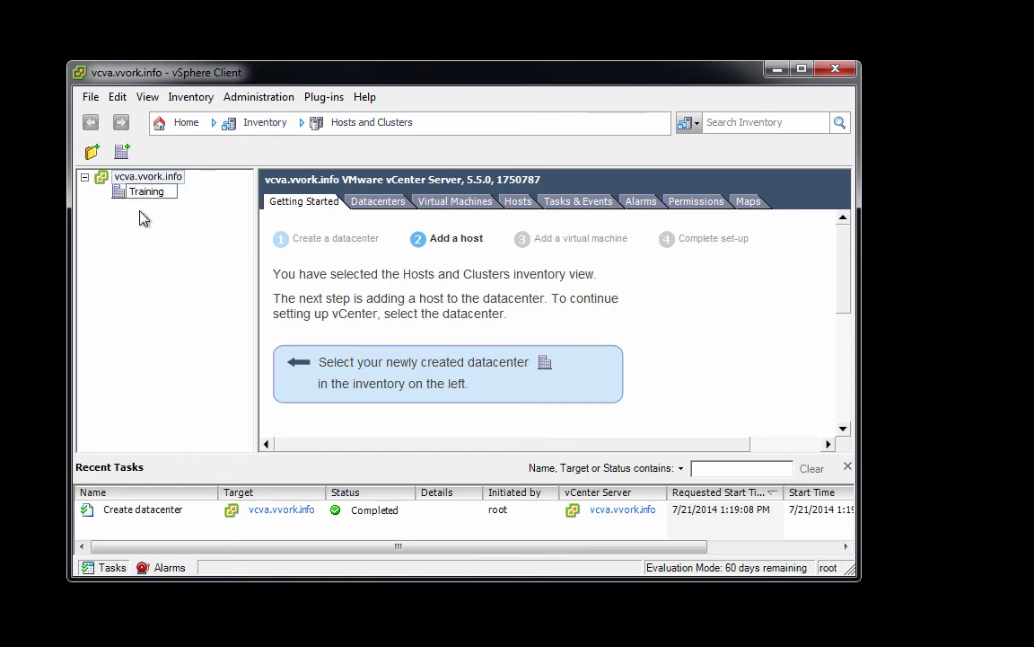
{"action": "key", "text": "Return"}
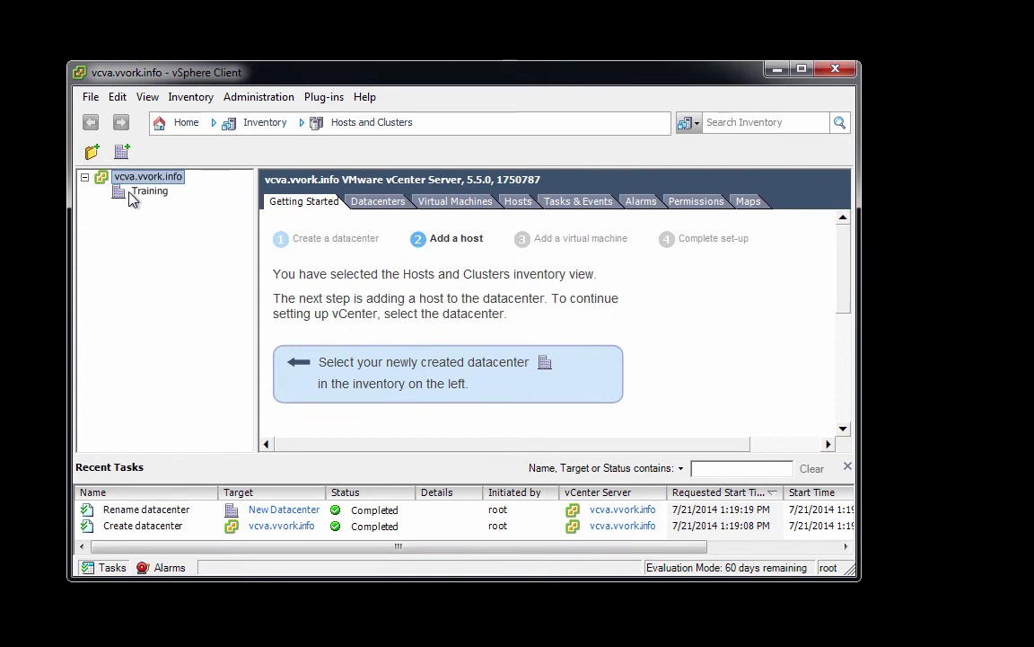
{"action": "right_click", "coordinate": [136, 197]}
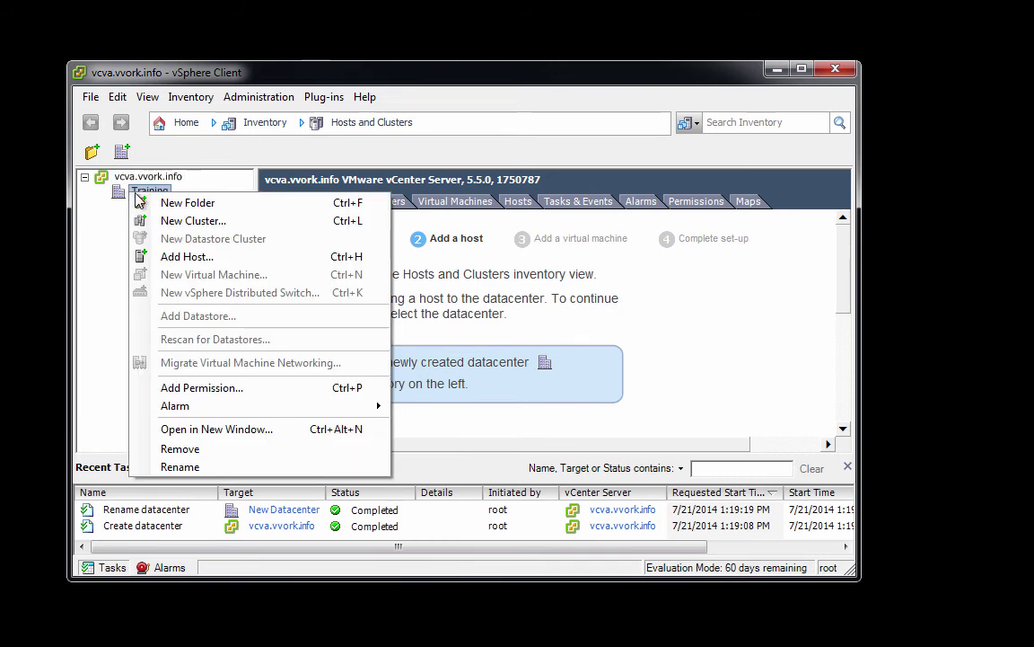
- Add host esxi01.vvork.info as root to Training and trust its certificate
{"action": "left_click", "coordinate": [186, 257]}
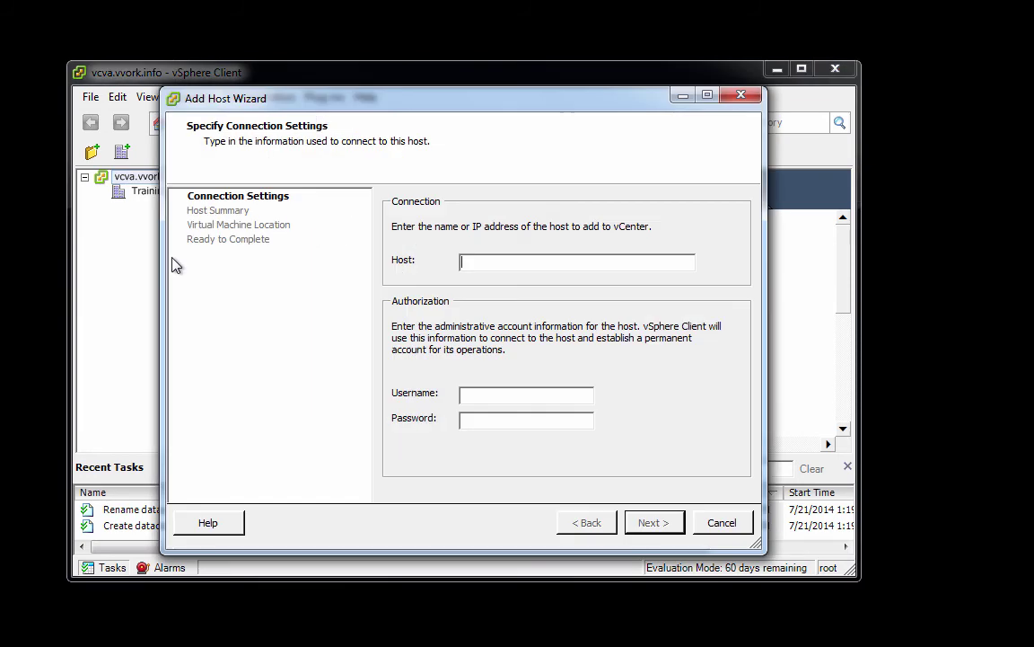
{"action": "type", "text": "es"}
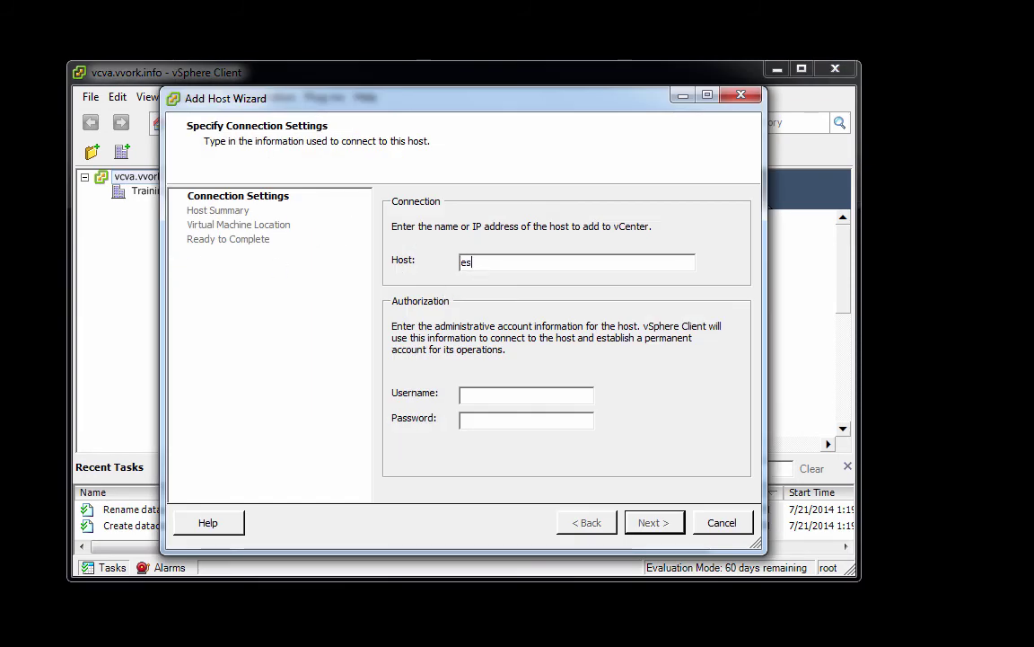
{"action": "type", "text": "xi01.vvork.info"}
{"action": "key", "text": "Tab"}
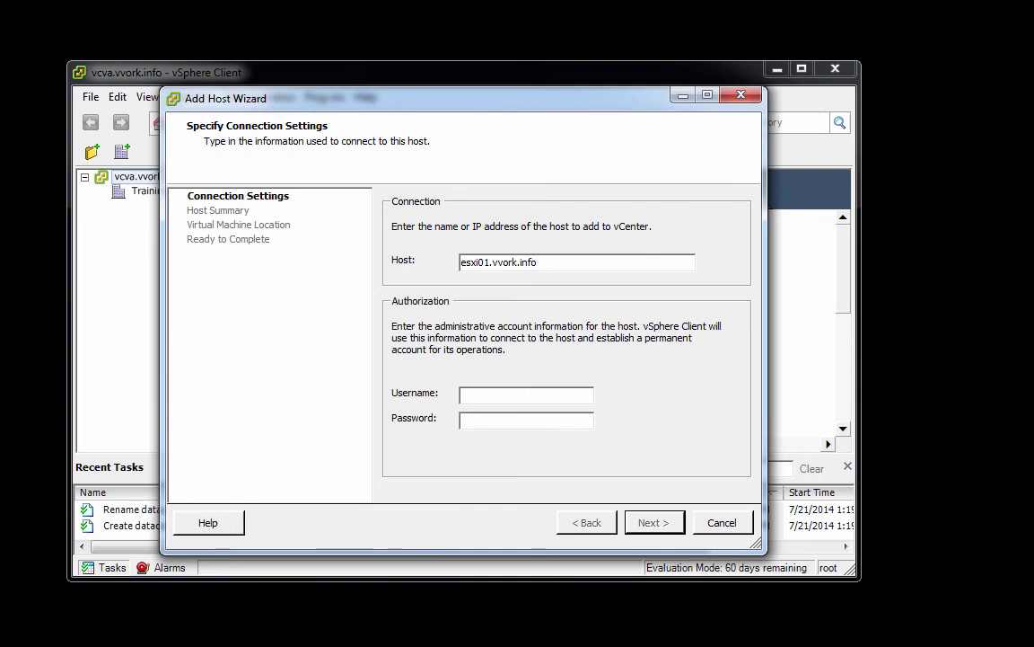
{"action": "type", "text": "root"}
{"action": "key", "text": "Tab"}
{"action": "type", "text": "********"}
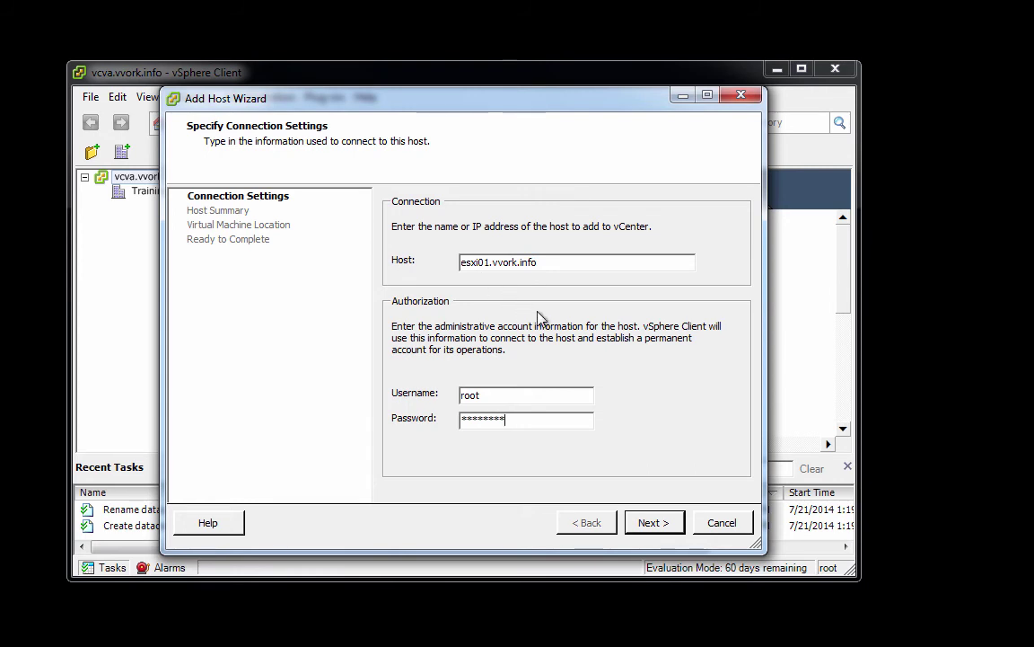
{"action": "left_click", "coordinate": [643, 525]}
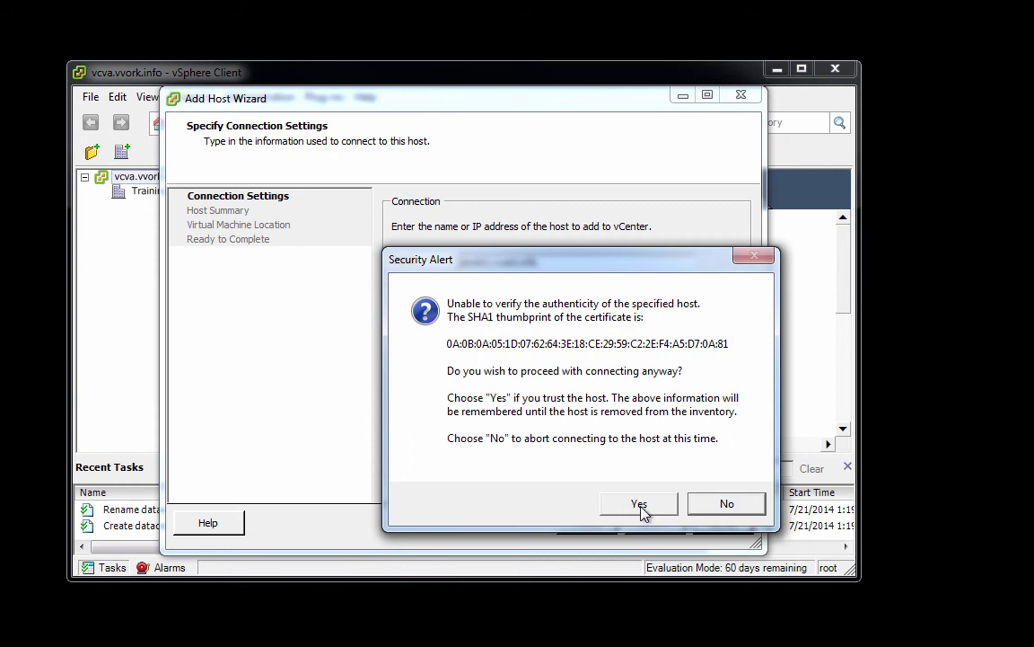
{"action": "left_click", "coordinate": [641, 506]}
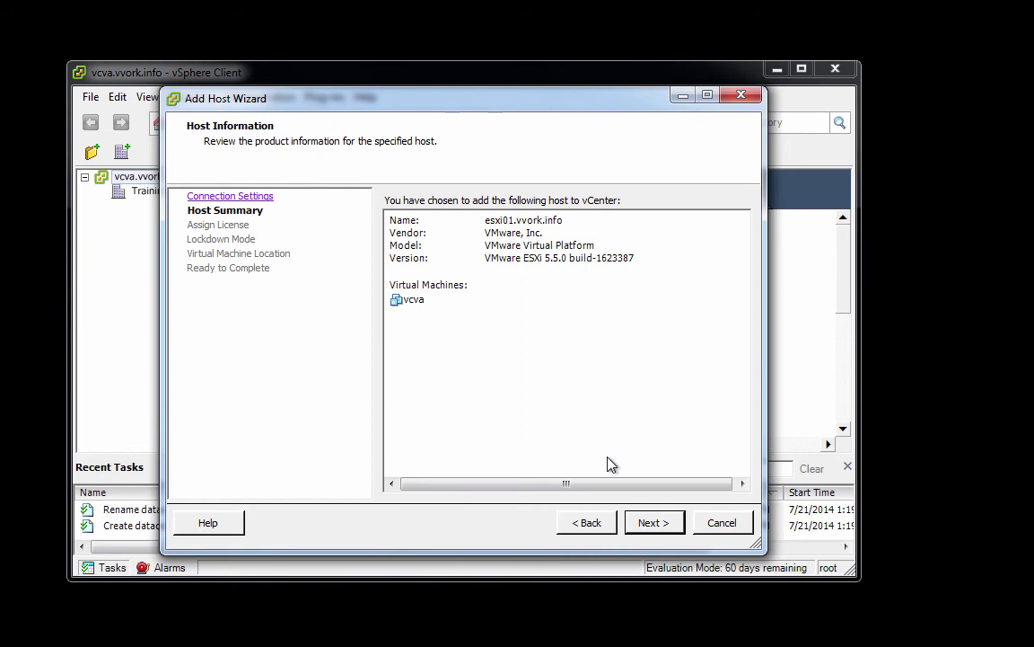
- Finish the wizard with evaluation licence, lockdown off and Training location, then expand esxi01
{"action": "left_click", "coordinate": [653, 523]}
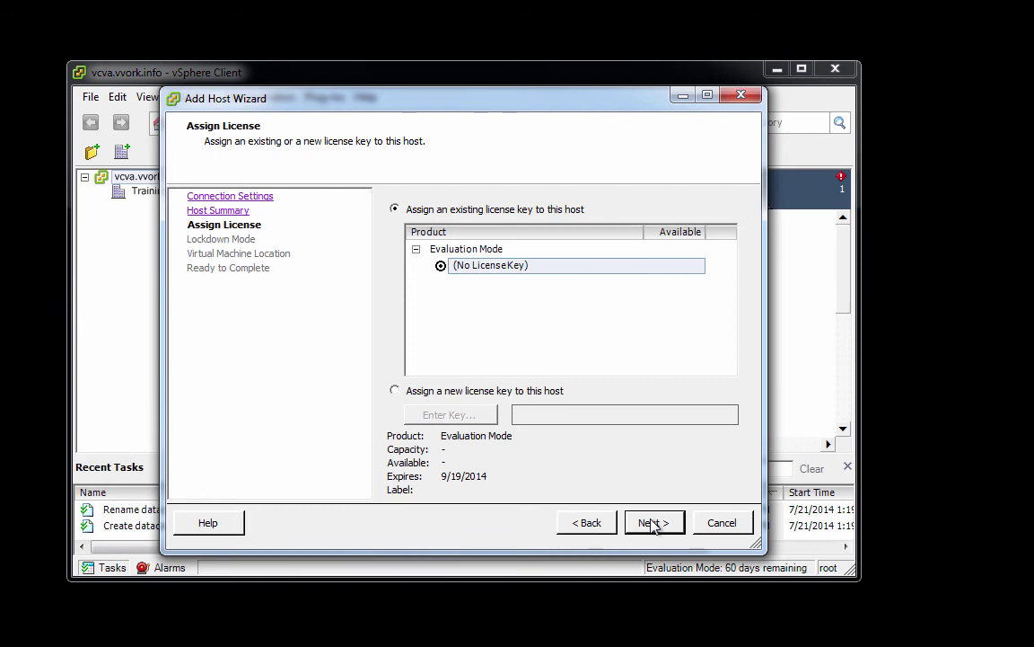
{"action": "left_click", "coordinate": [653, 523]}
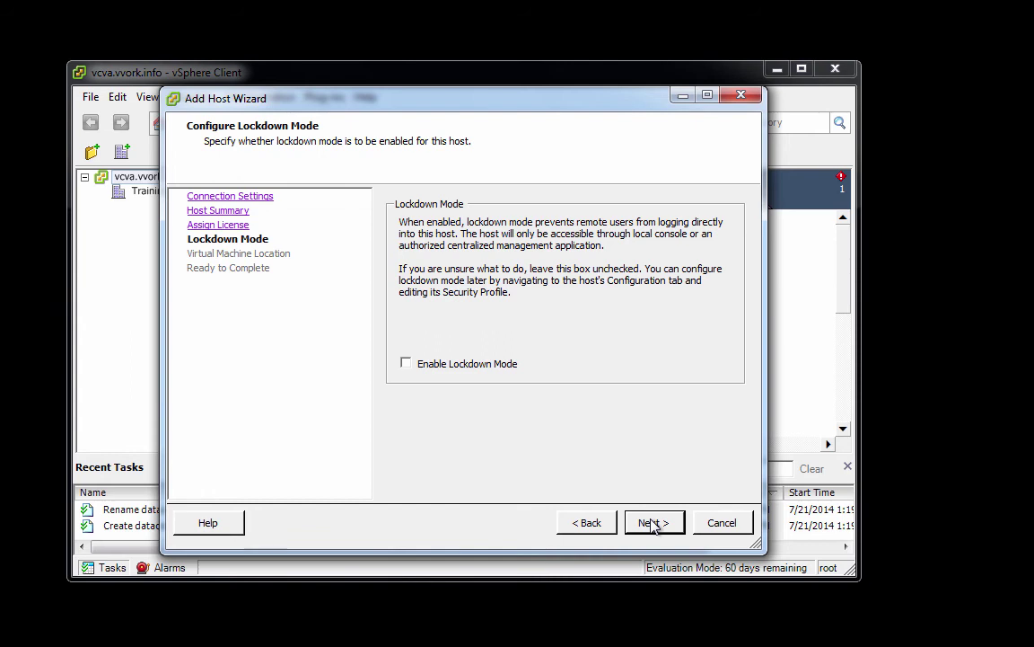
{"action": "left_click", "coordinate": [653, 523]}
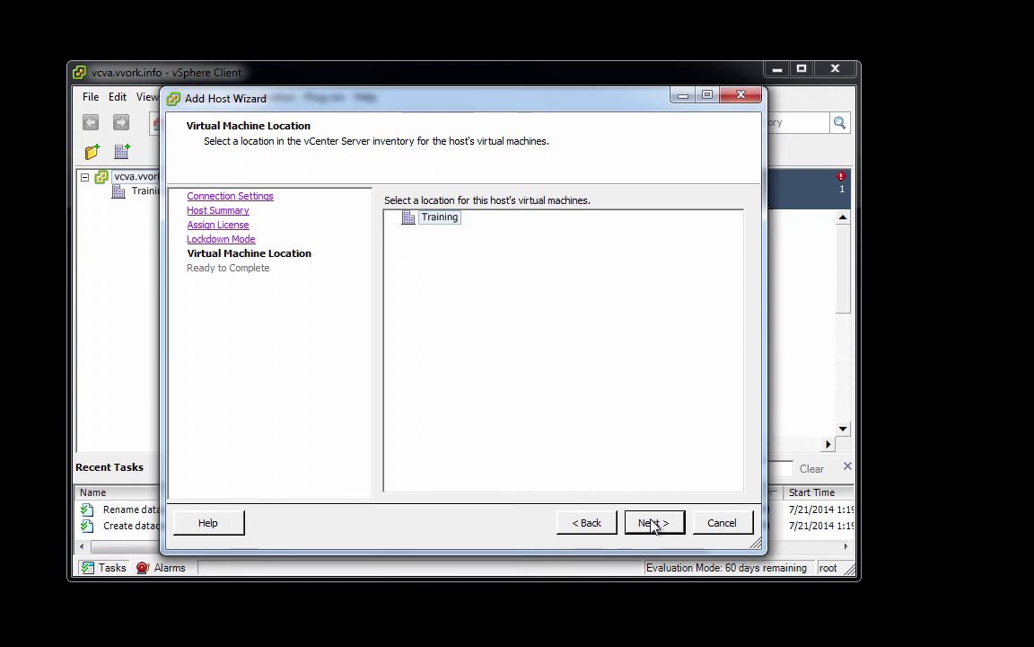
{"action": "left_click", "coordinate": [654, 523]}
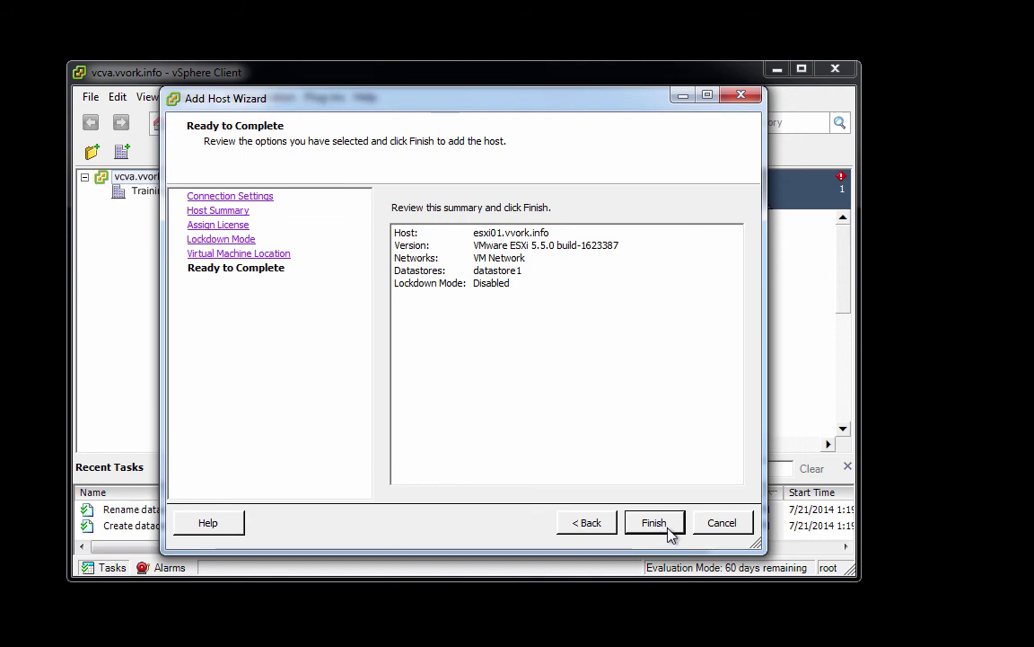
{"action": "left_click", "coordinate": [668, 531]}
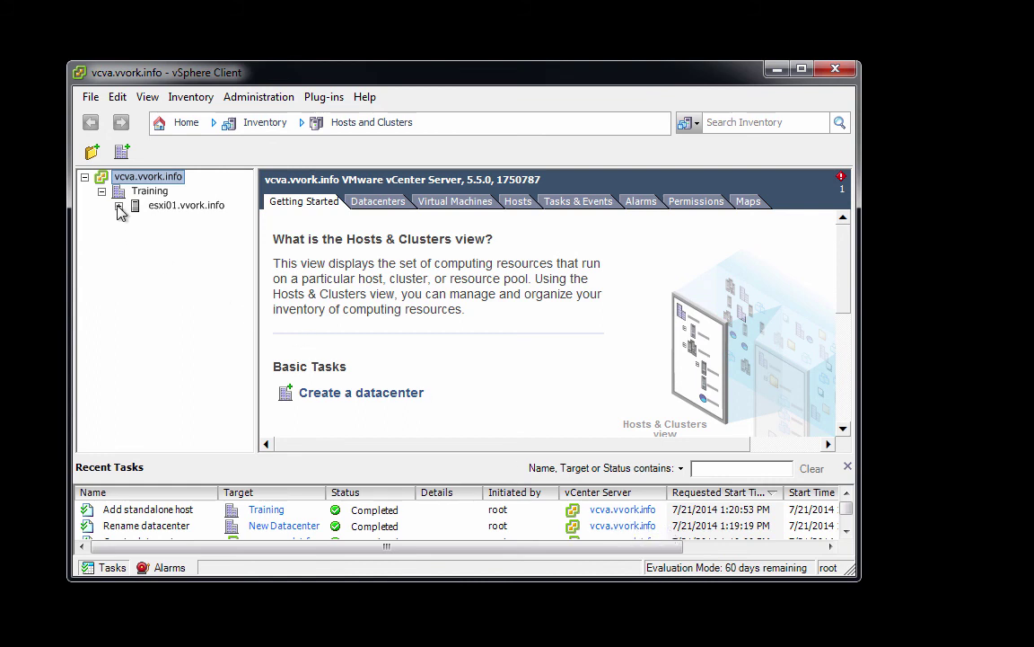
{"action": "left_click", "coordinate": [118, 207]}
- Start adding host esxi02.vvork.info to Training as root with its password
{"action": "right_click", "coordinate": [118, 194]}
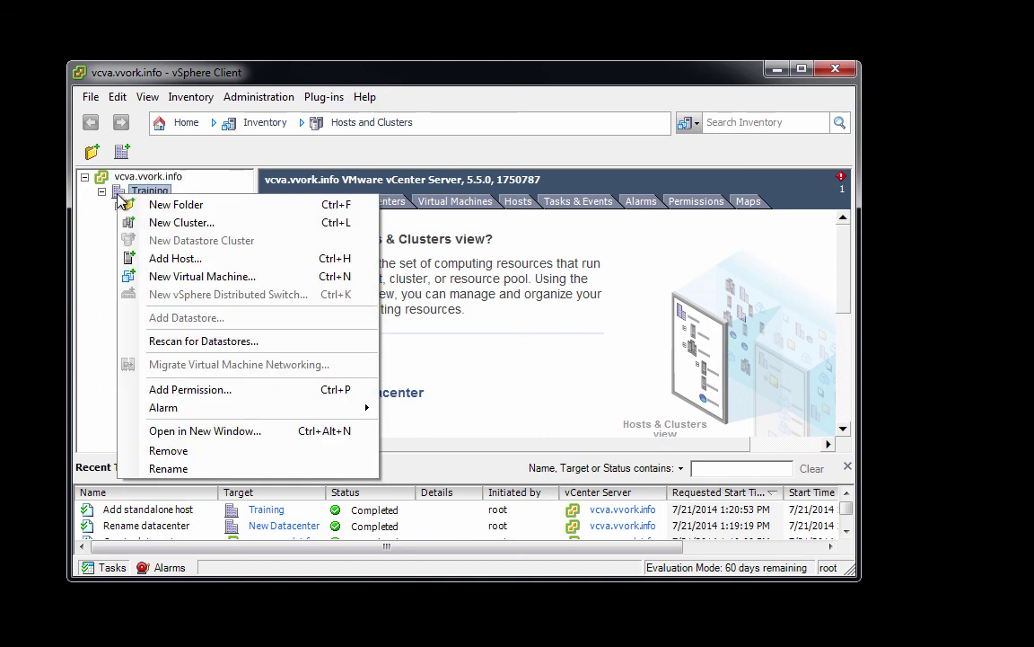
{"action": "left_click", "coordinate": [164, 260]}
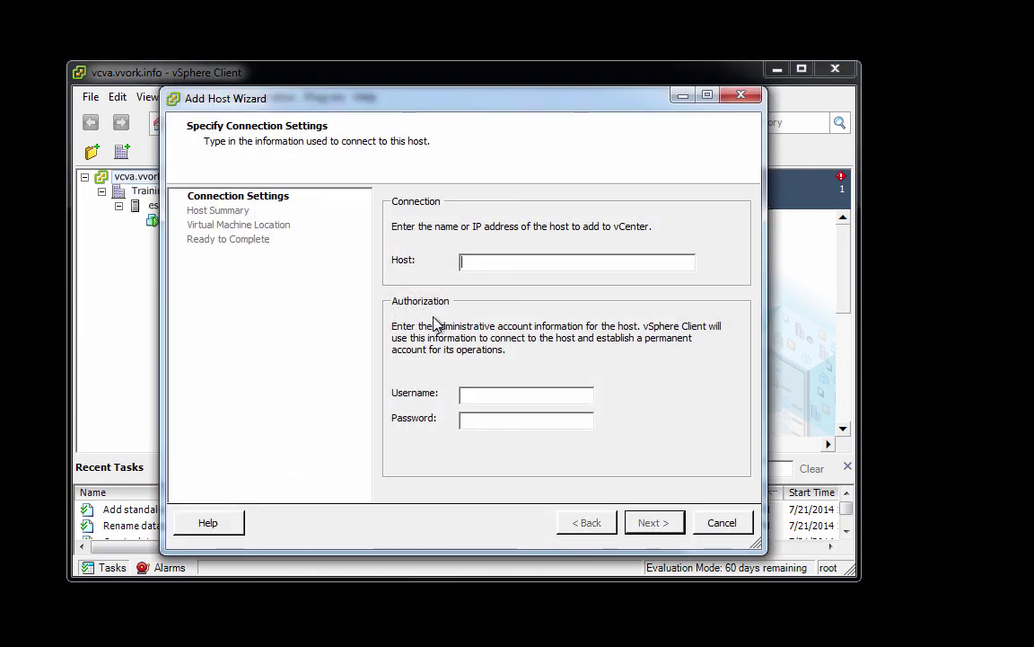
{"action": "type", "text": "esxi02.vvork.info"}
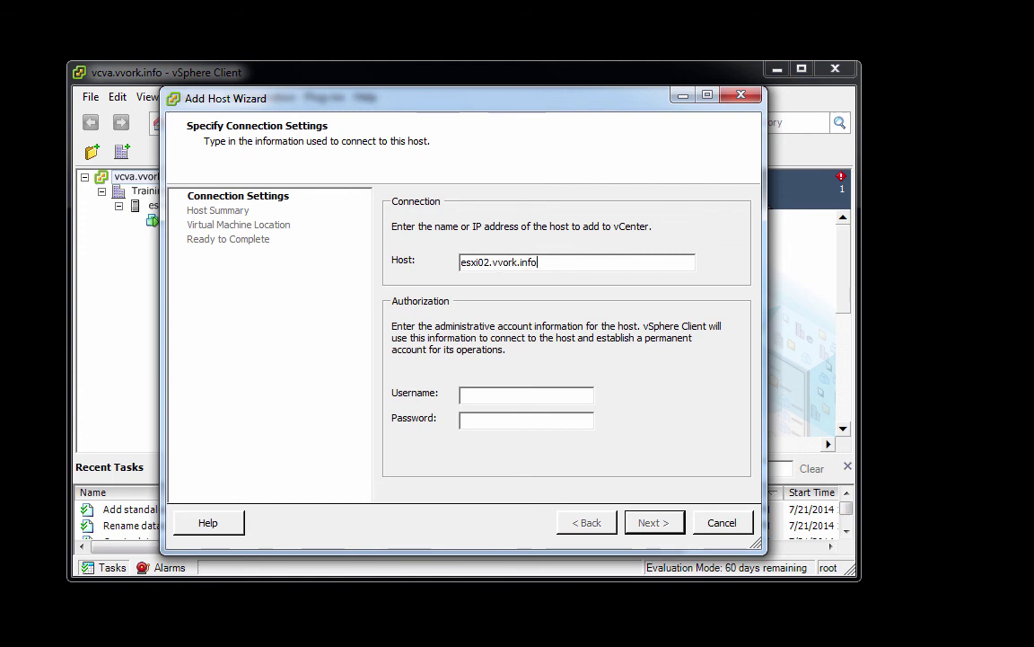
{"action": "key", "text": "Tab"}
{"action": "type", "text": "root"}
{"action": "key", "text": "Tab"}
{"action": "type", "text": "**"}
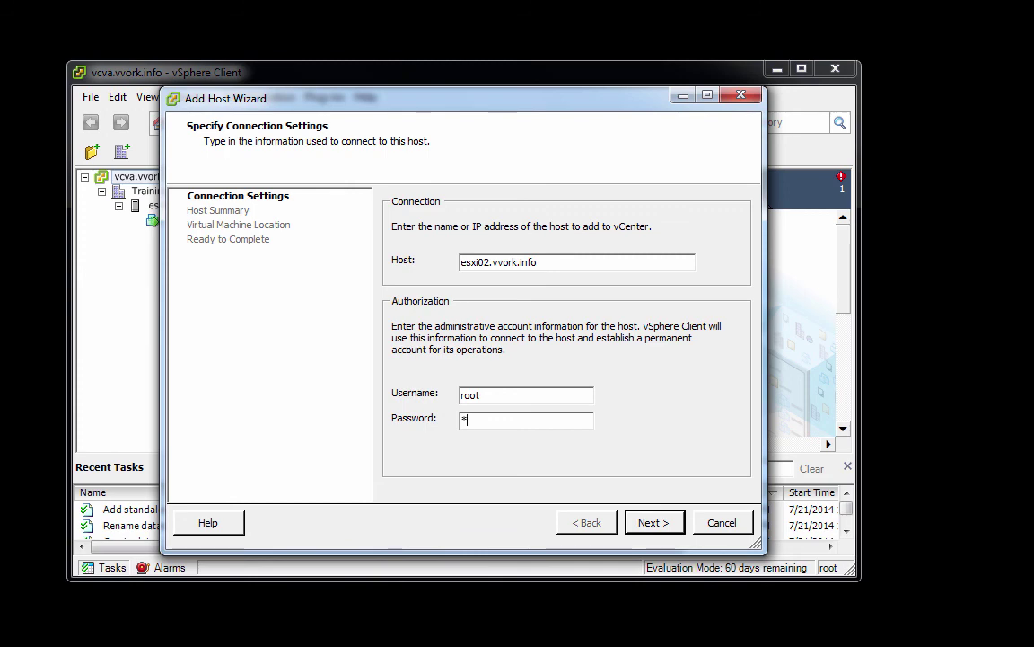
{"action": "type", "text": "******"}
{"action": "left_click", "coordinate": [651, 522]}
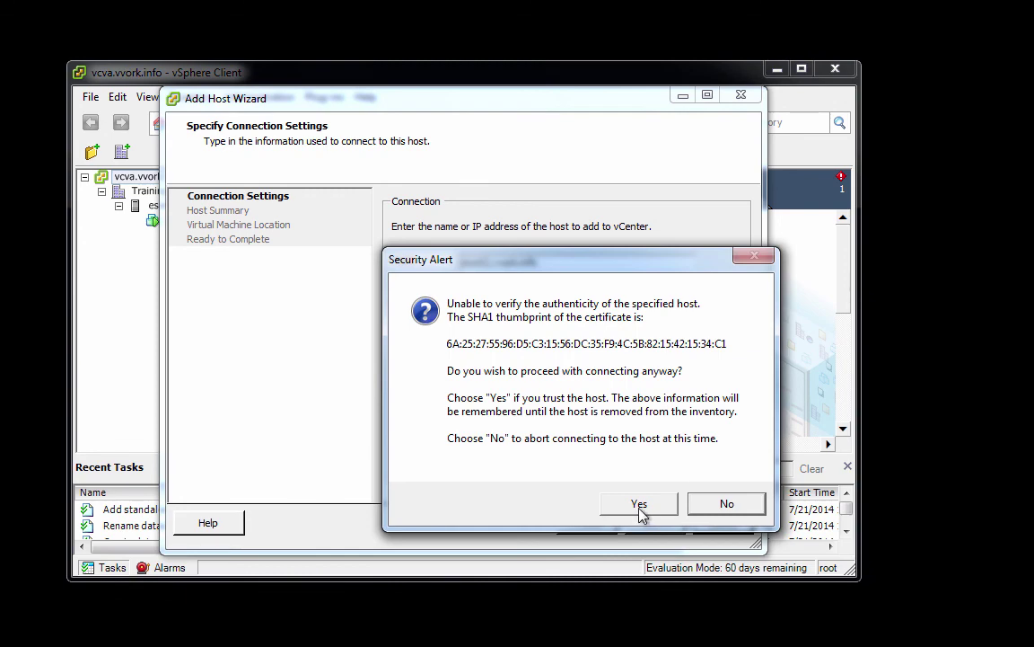
- Trust esxi02's certificate and add it with evaluation licence, lockdown disabled, and Training as VM location
{"action": "left_click", "coordinate": [640, 505]}
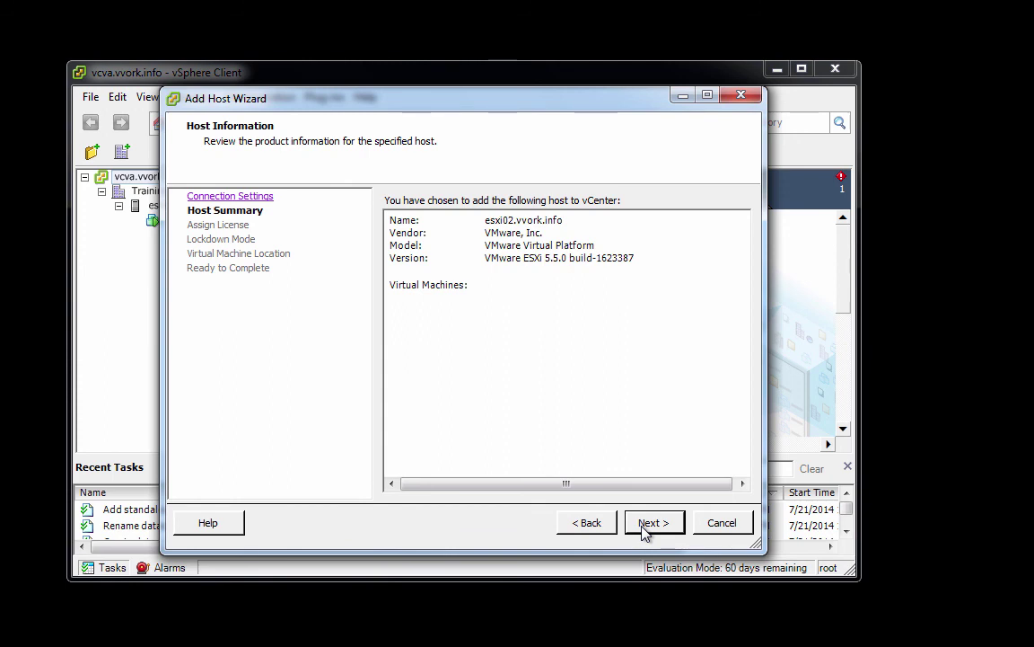
{"action": "left_click", "coordinate": [645, 530]}
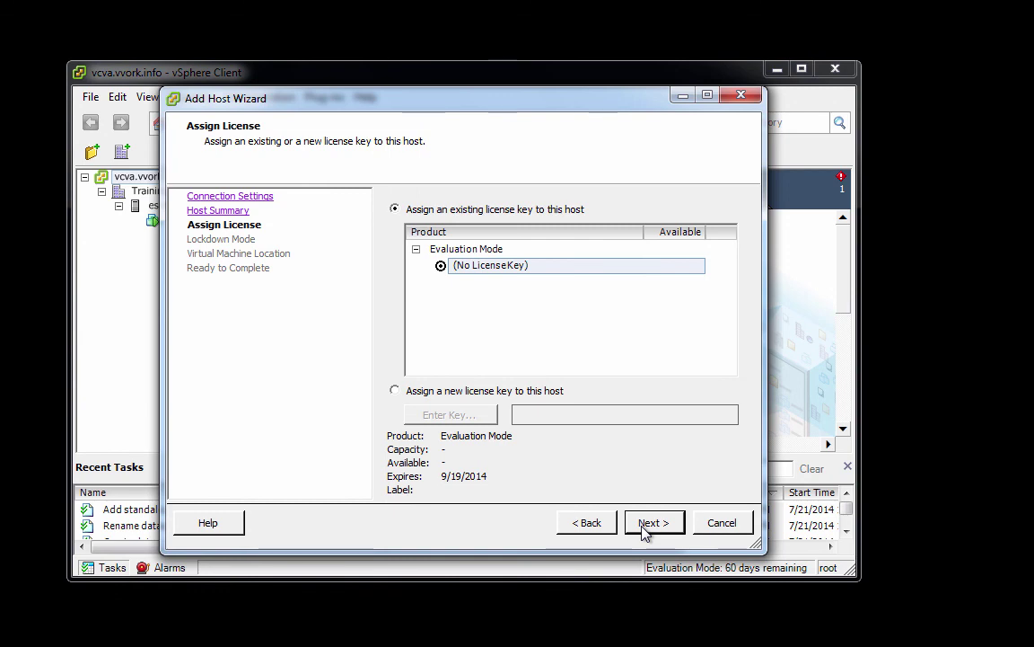
{"action": "left_click", "coordinate": [645, 529]}
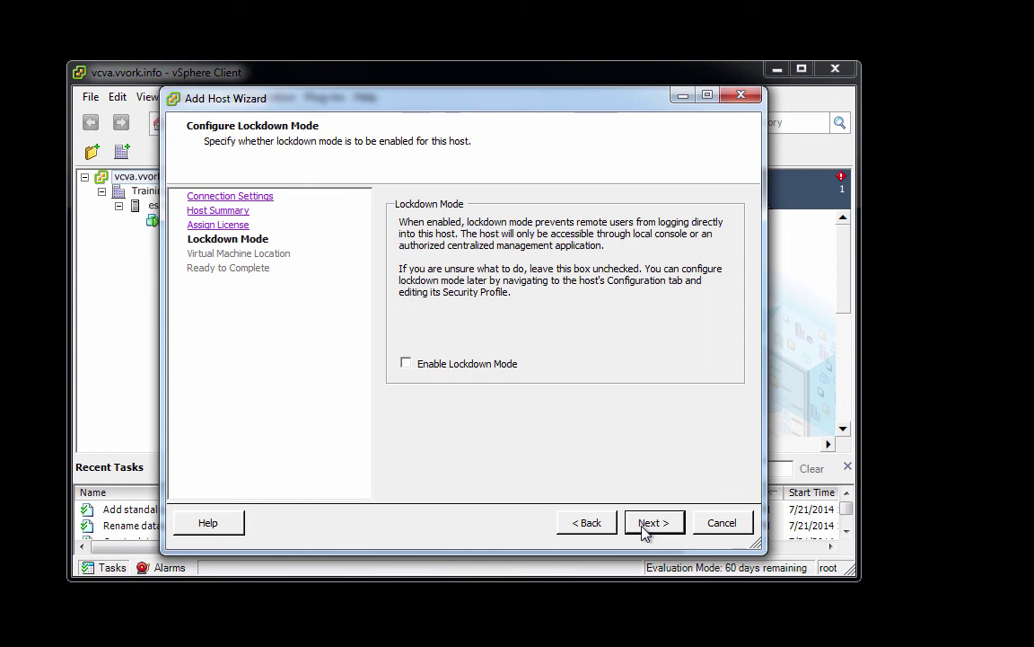
{"action": "left_click", "coordinate": [644, 530]}
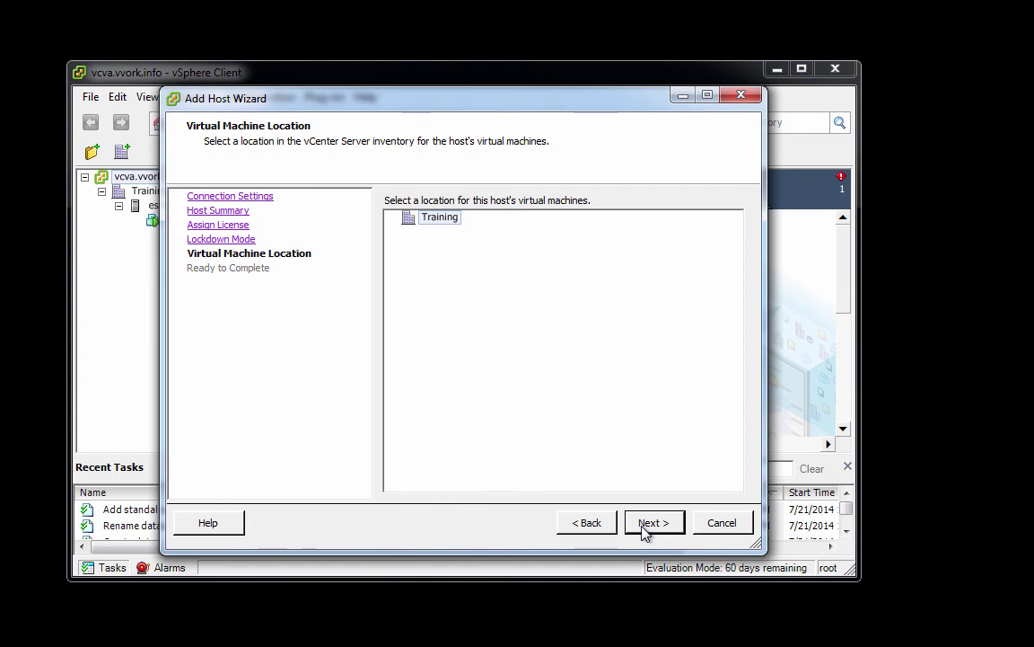
{"action": "left_click", "coordinate": [645, 530]}
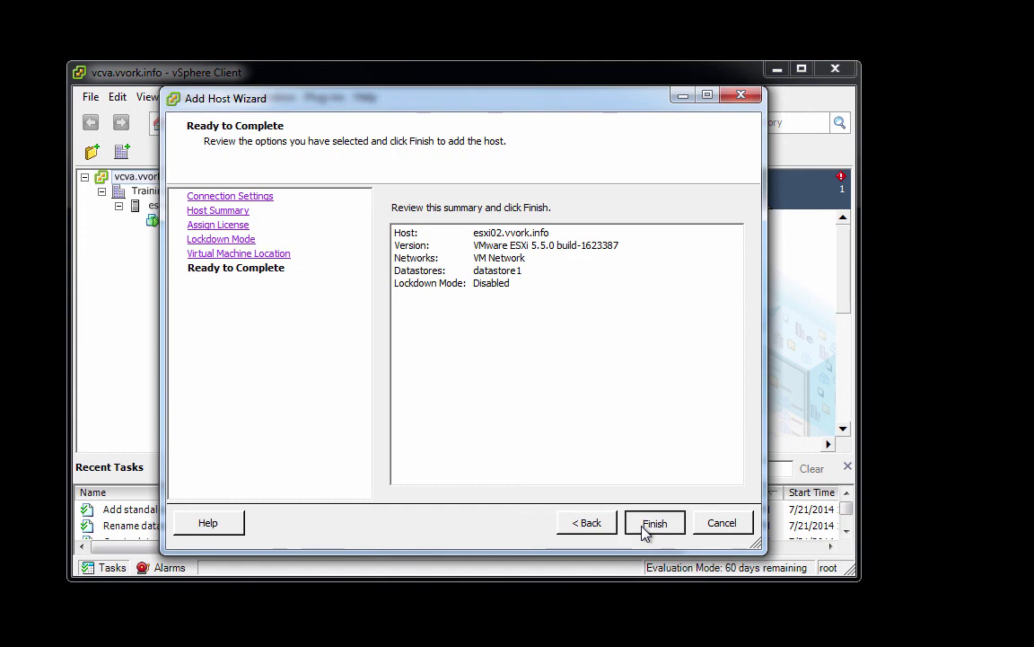
{"action": "left_click", "coordinate": [653, 523]}
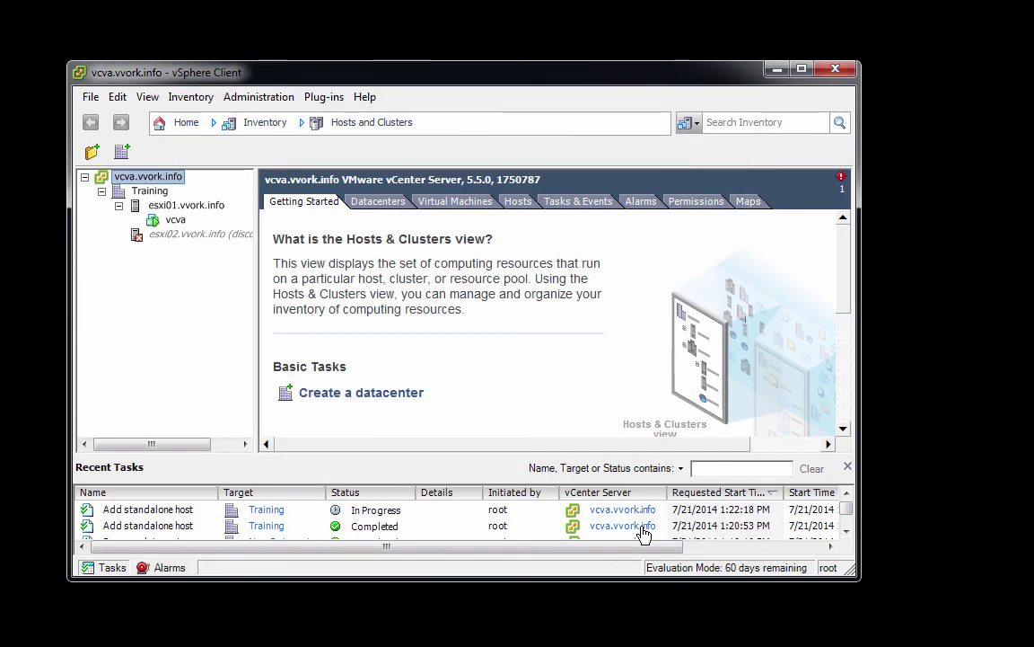